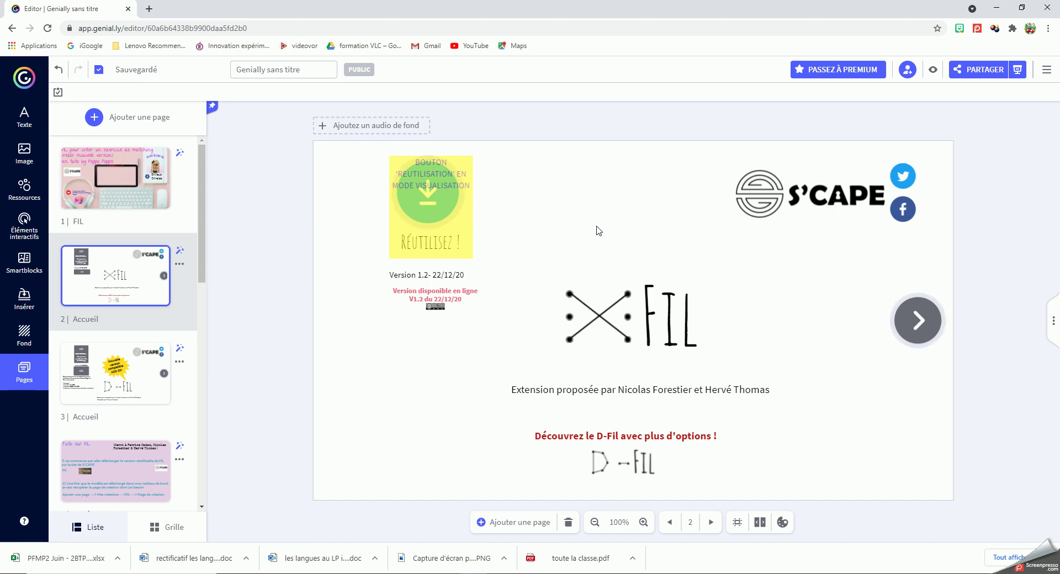
Review the FIL and D-FIL home pages, the step-by-step page and the PAGE CREATION page.
click(109, 371)
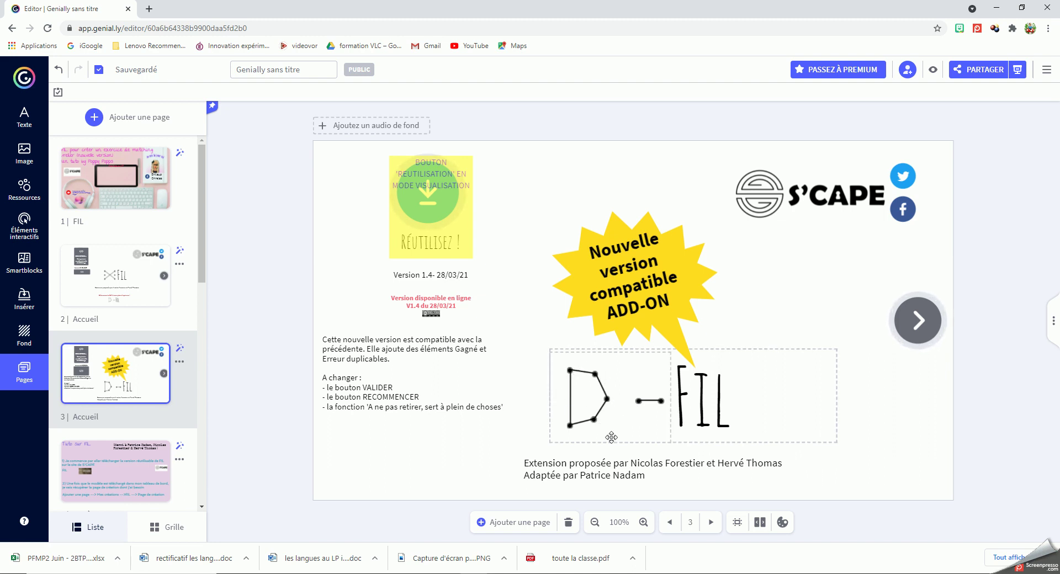
click(120, 271)
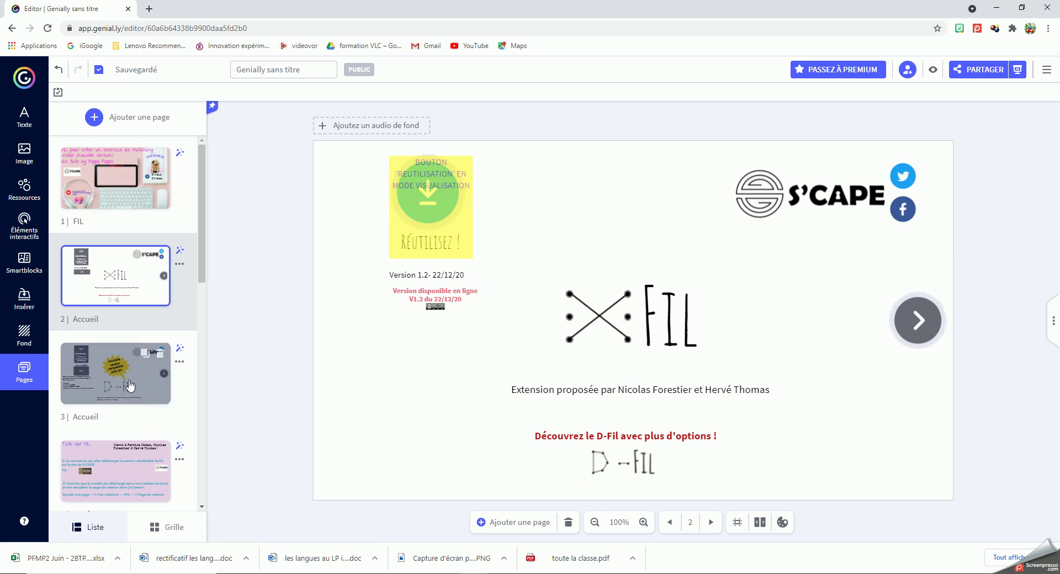
click(111, 464)
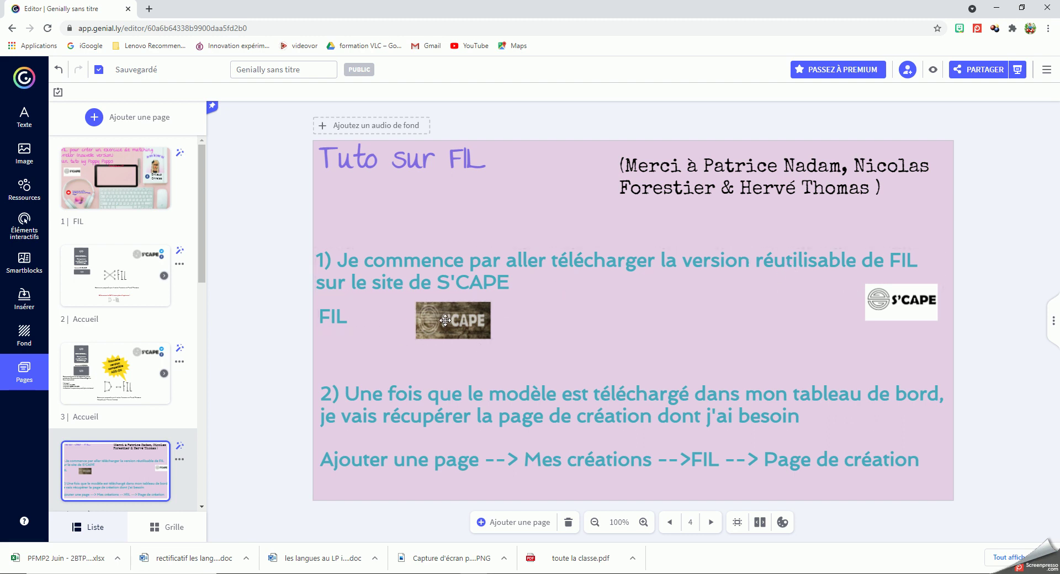
mouse_move(101, 281)
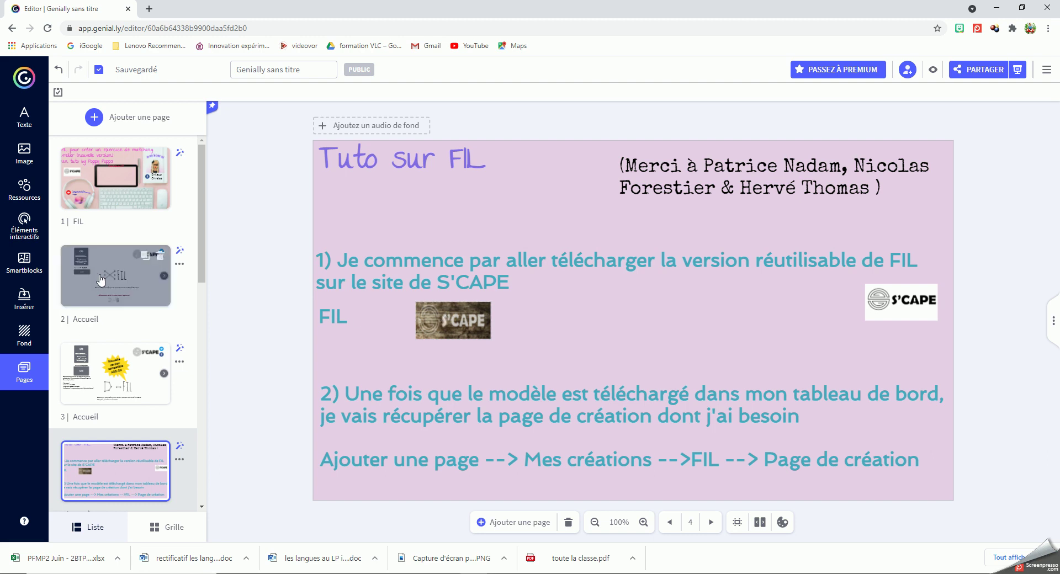
click(121, 377)
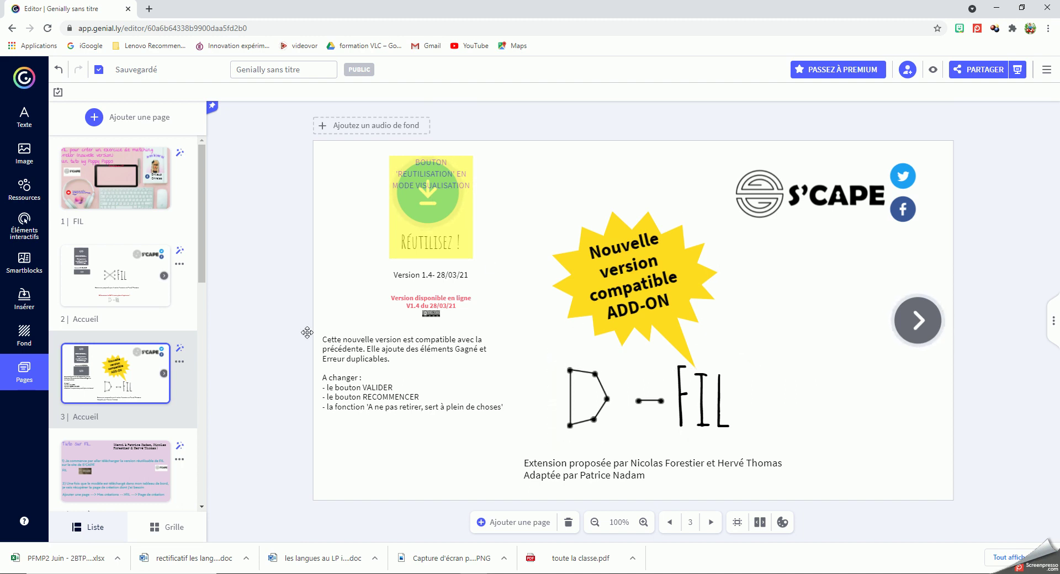
scroll(125, 370, down, 2)
click(125, 370)
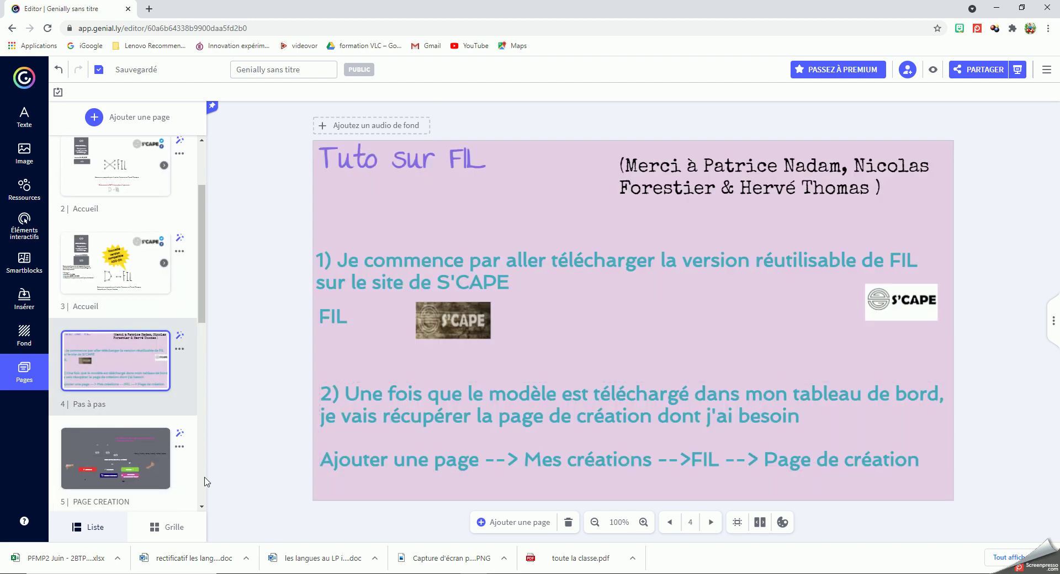
click(114, 450)
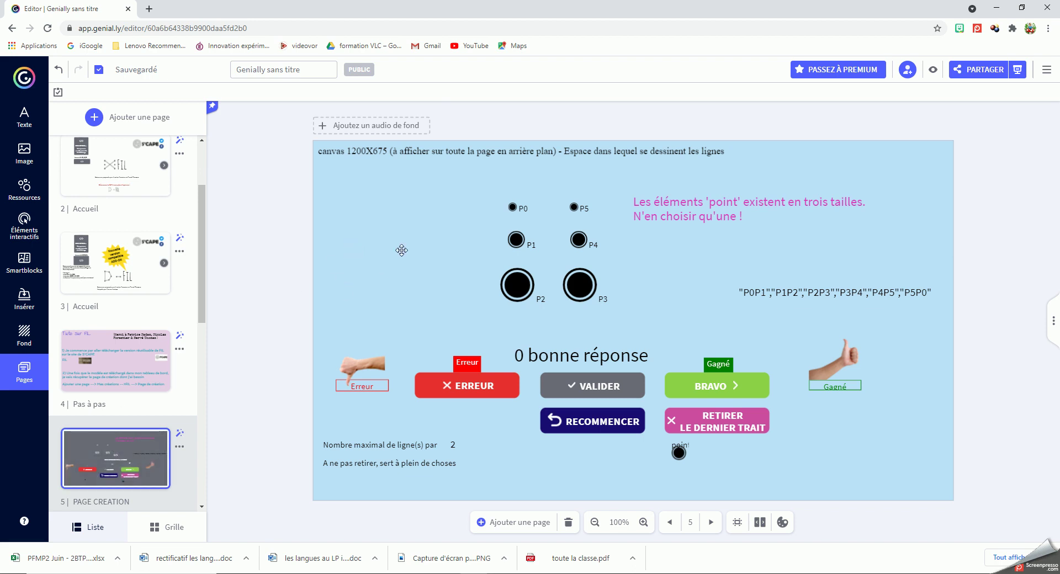
click(470, 190)
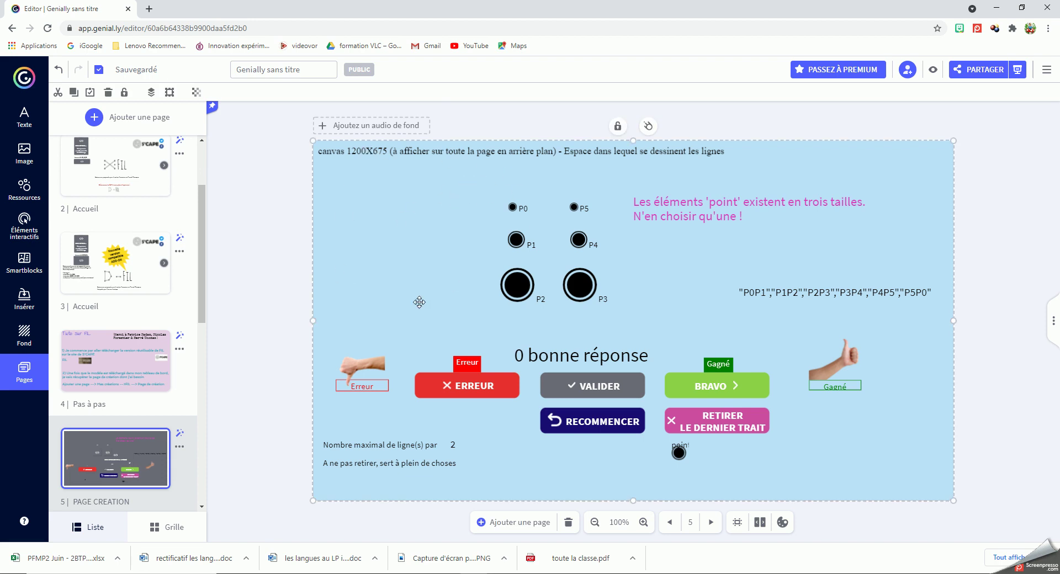
click(618, 127)
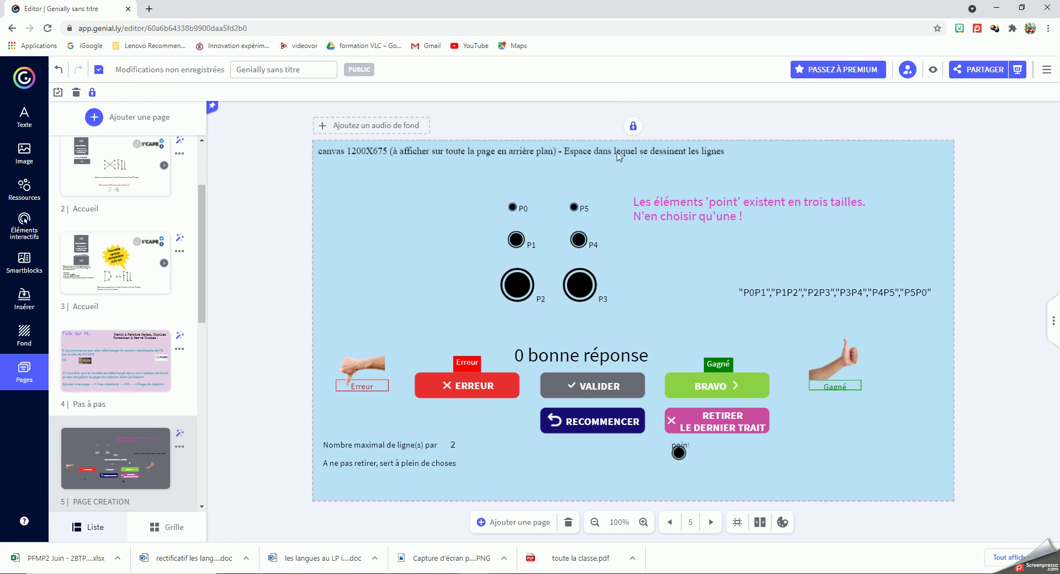
scroll(127, 387, down, 3)
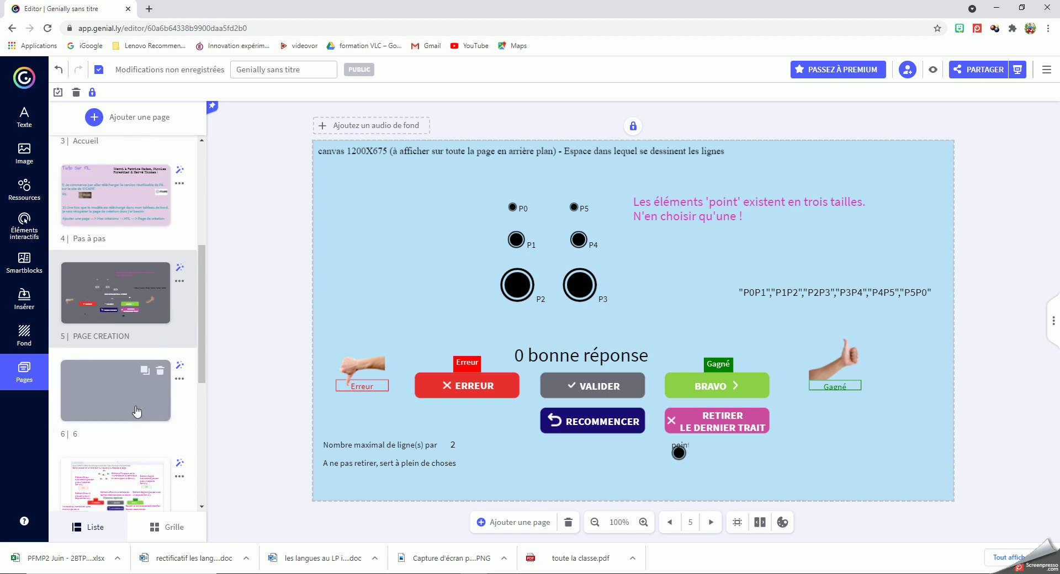
click(127, 398)
text(https://scape.enepe.fr/-utilisation-de-genially-.html)
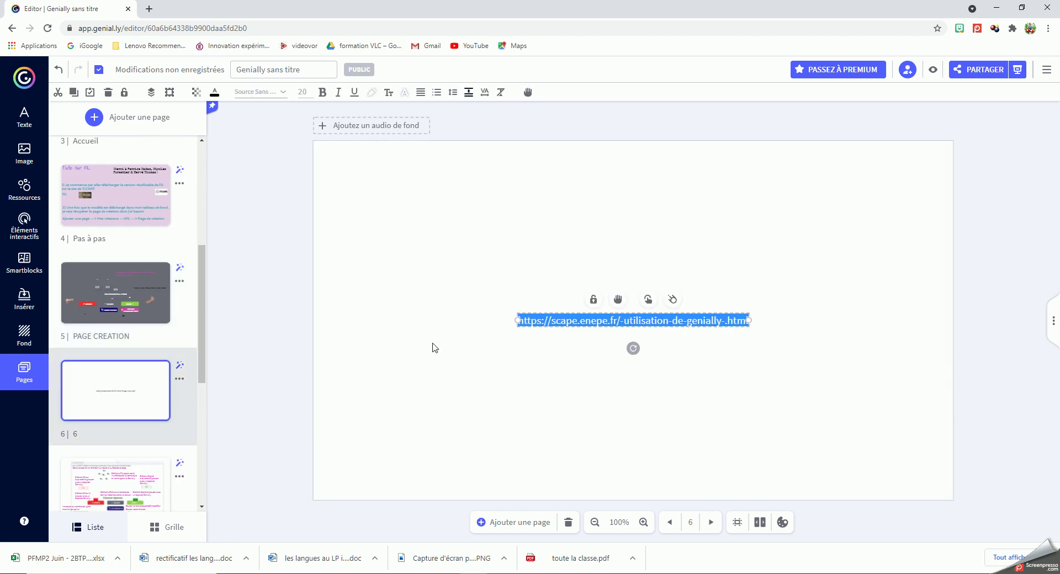
key(BackSpace)
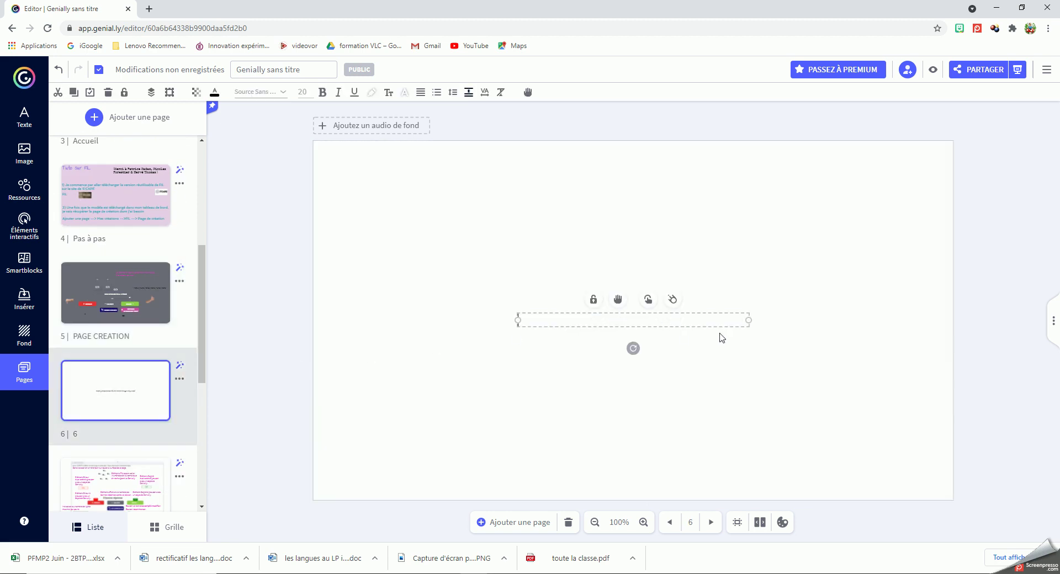
drag(474, 250, 705, 467)
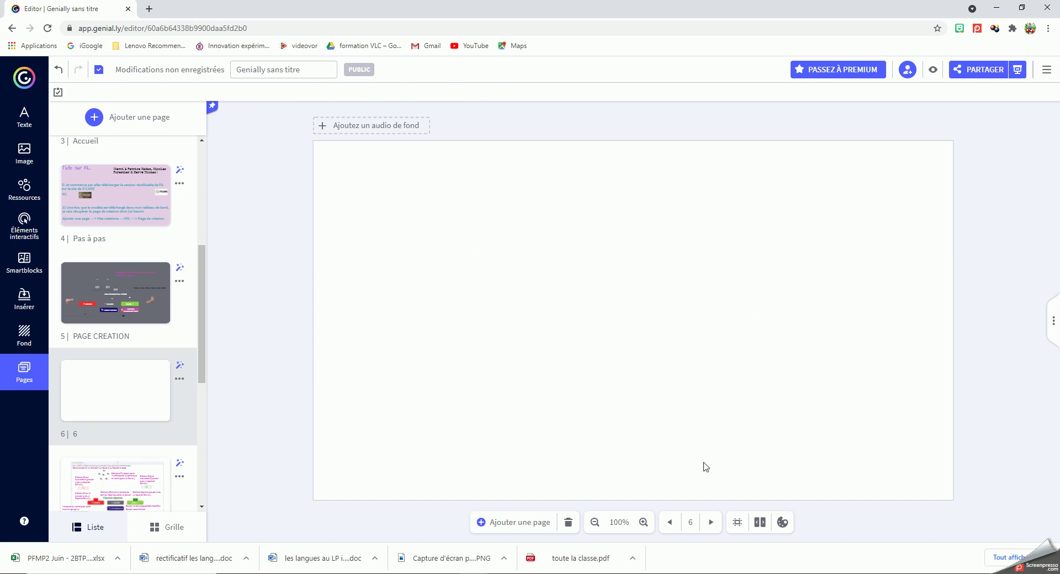
Unlock the 1200X675 canvas on the PAGE CREATION page, copy it onto blank page 6, and lock the copy.
click(114, 299)
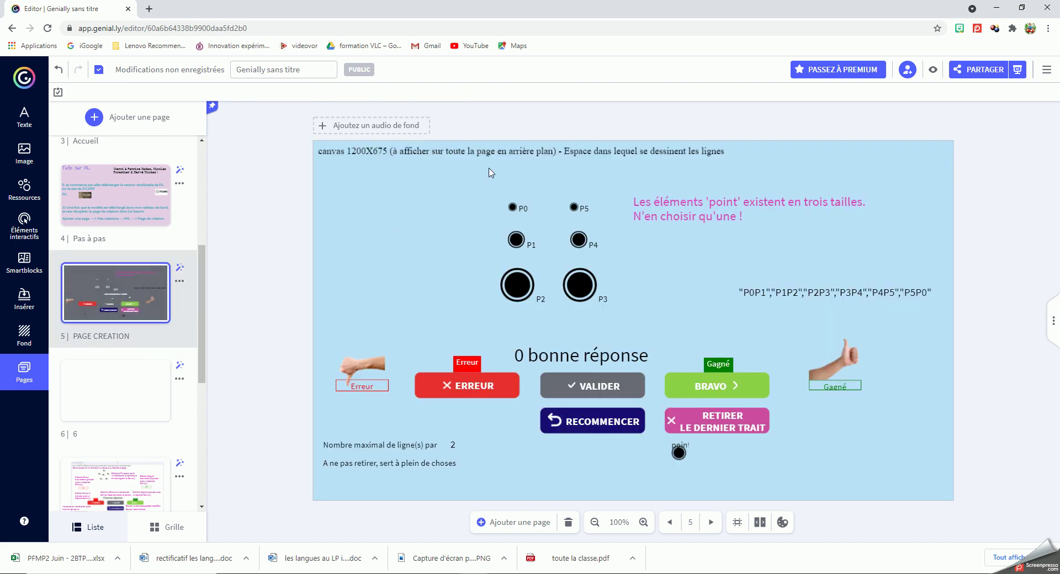
click(514, 150)
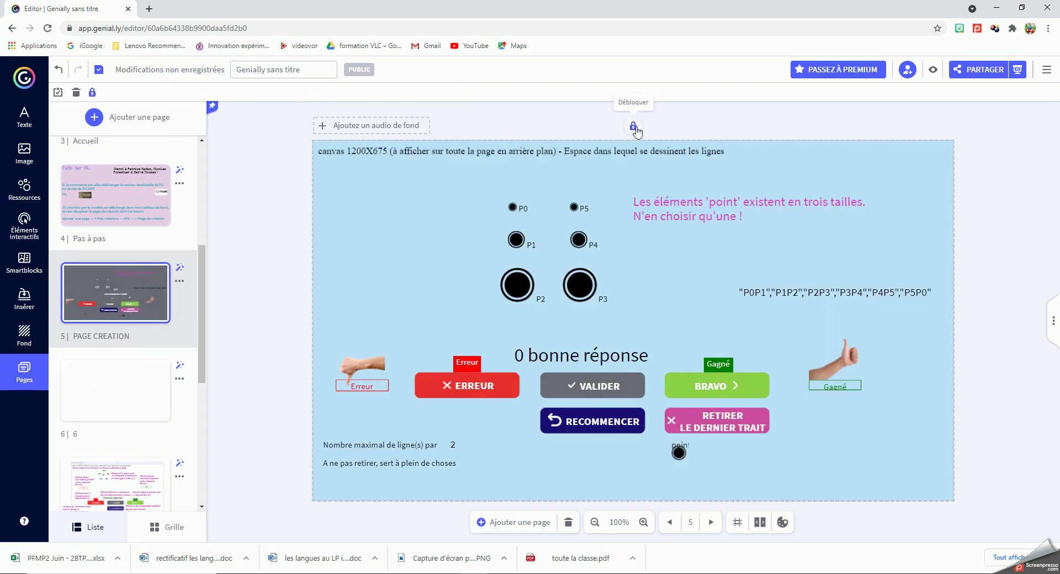
click(636, 128)
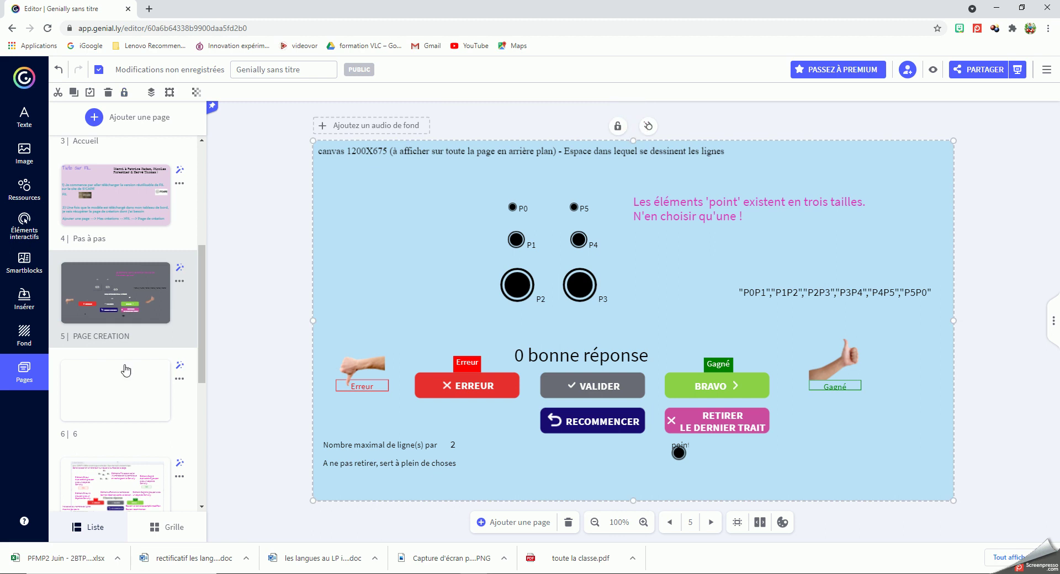
click(114, 384)
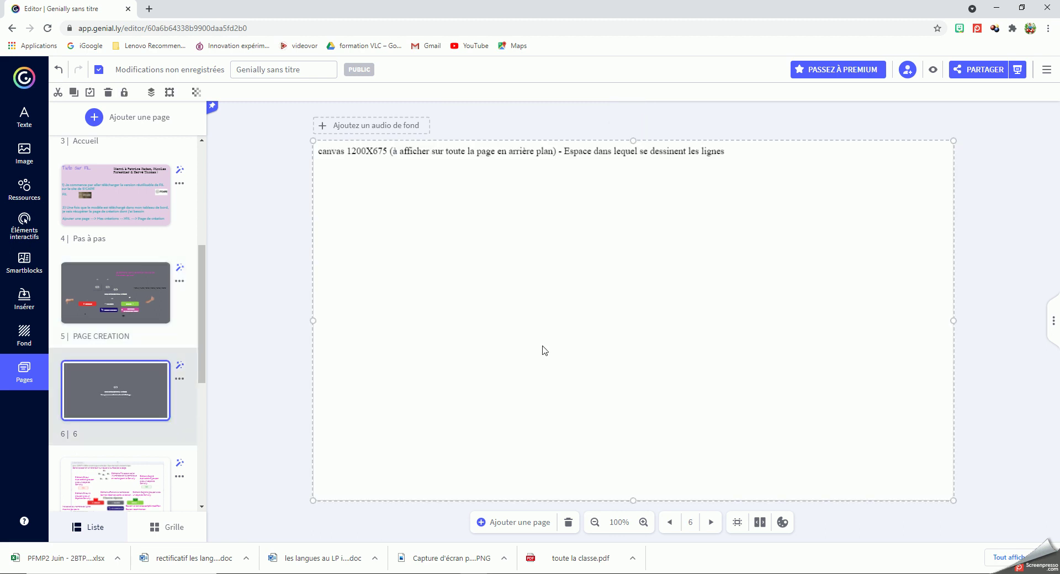
click(124, 92)
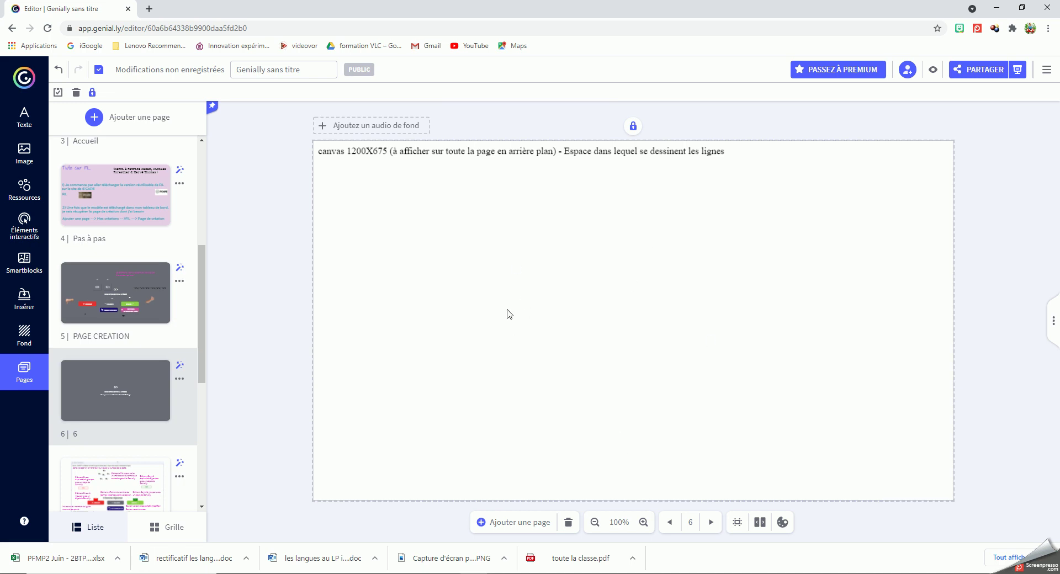
Lock the 1200X675 background canvas on the PAGE CREATION page.
click(65, 309)
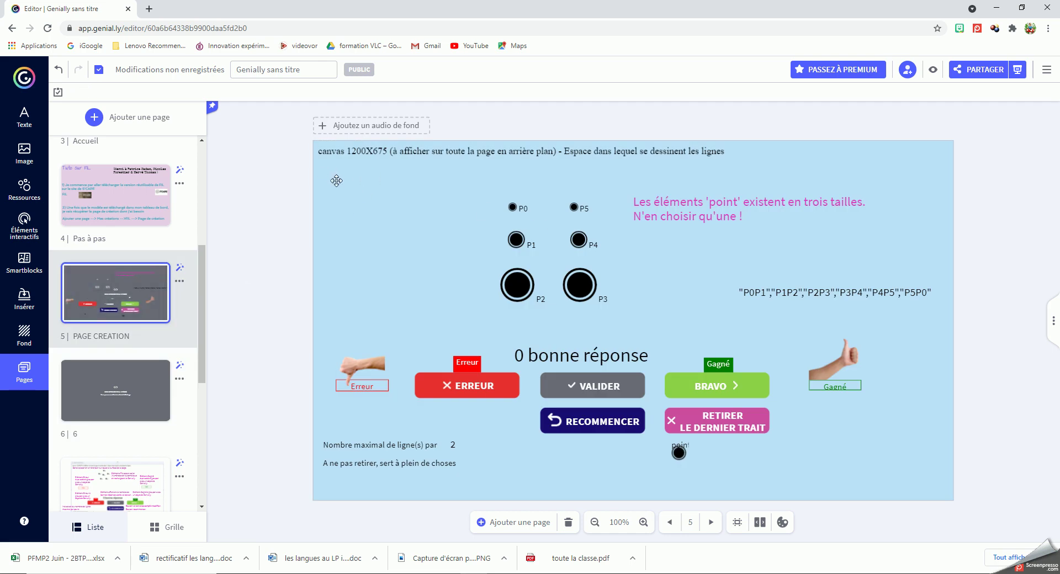
click(392, 161)
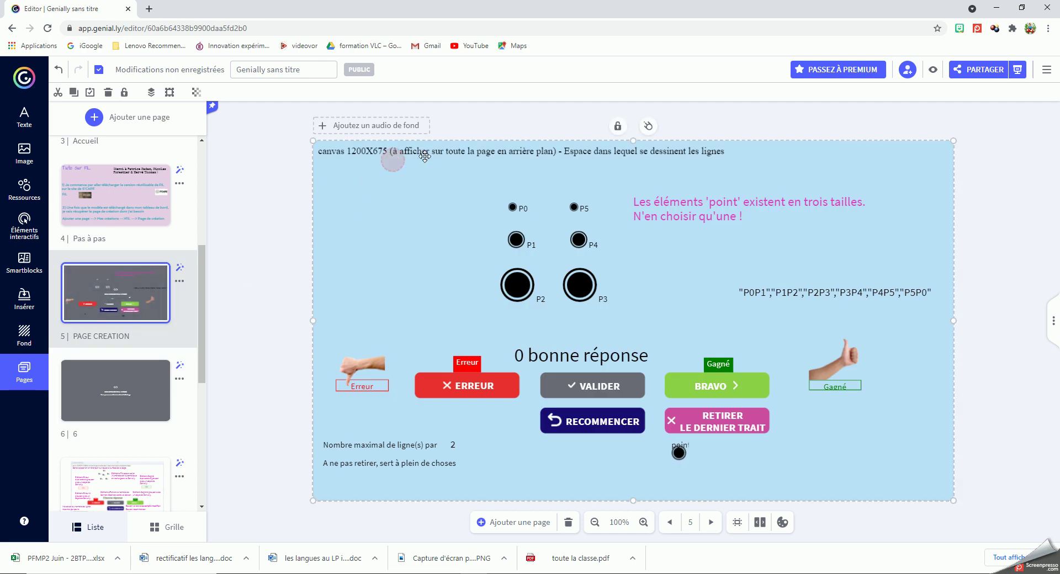
click(618, 127)
Copy all the points, texts, buttons and images in front of the PAGE CREATION canvas onto page 6.
drag(309, 180, 943, 496)
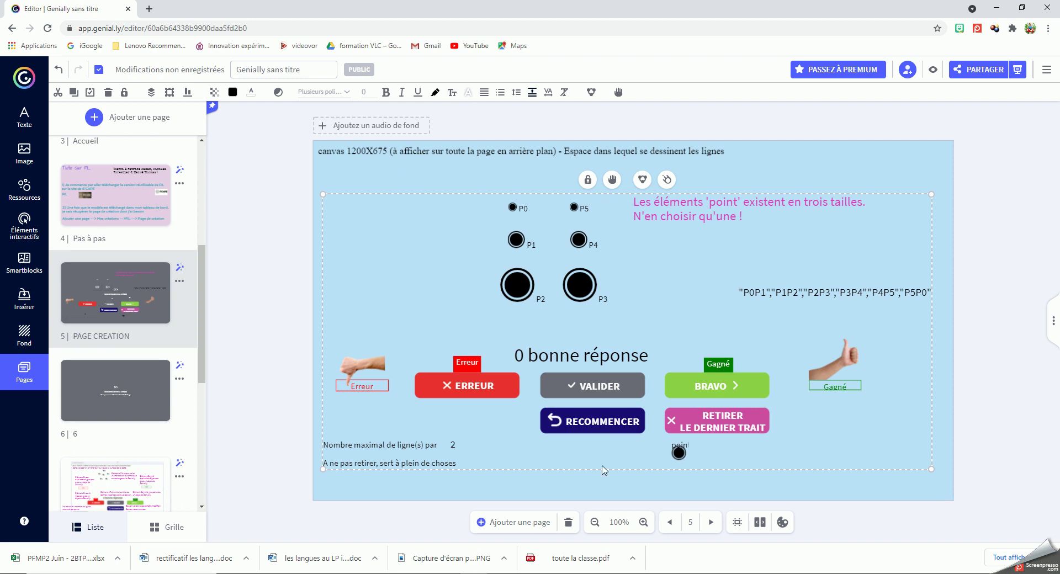
click(121, 397)
key(ctrl+v)
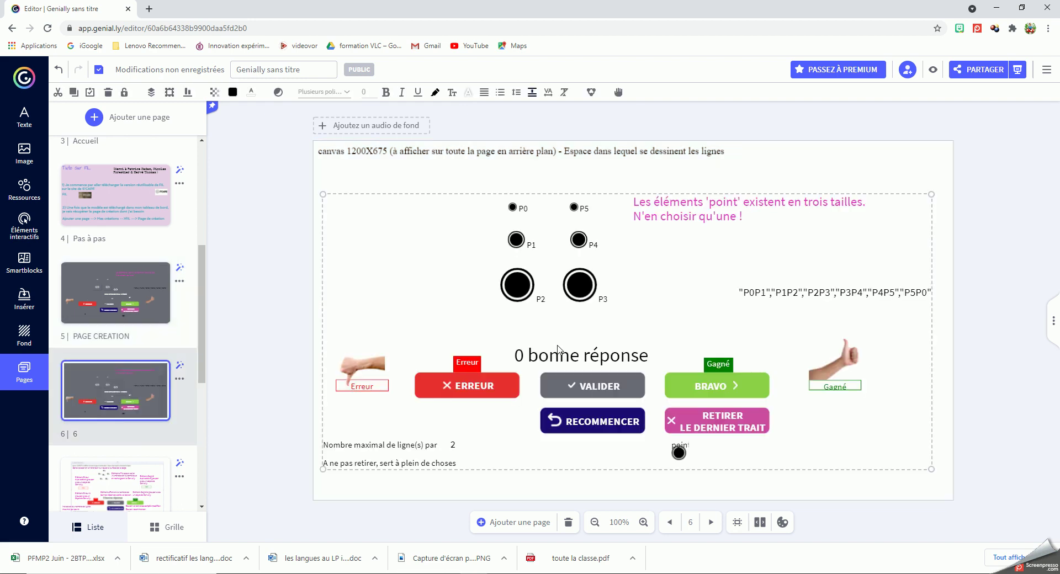
click(708, 316)
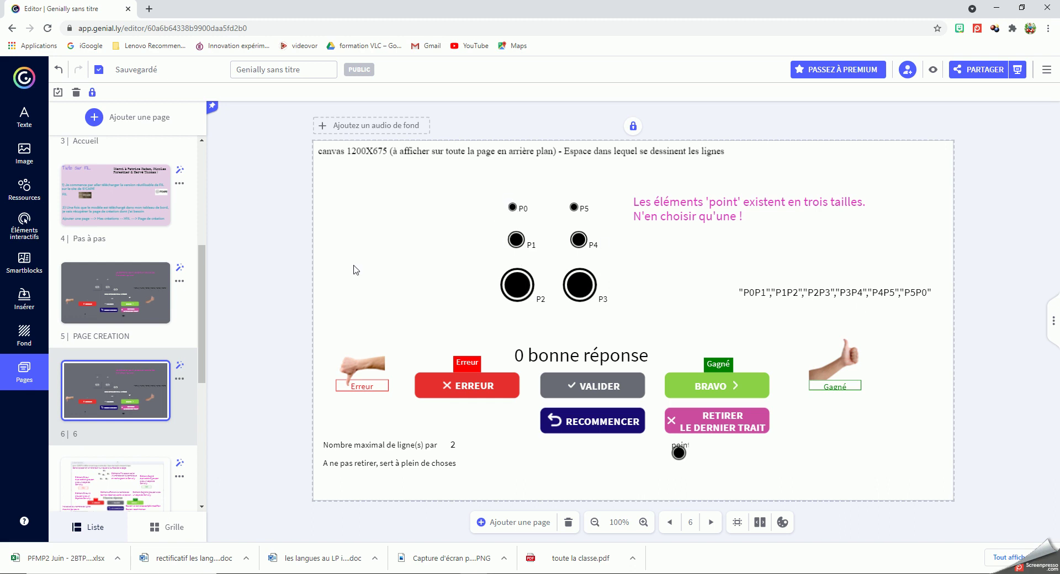
Preview the PAGE CREATION page, connect the points in order from P0 to P5 and back to P0, validate, and return to editing.
click(100, 289)
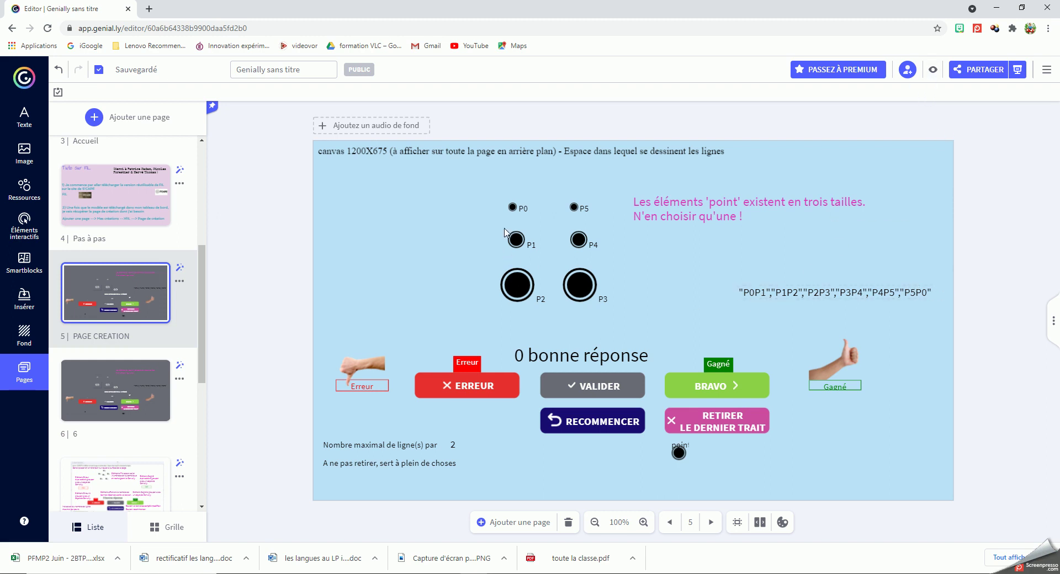
click(933, 70)
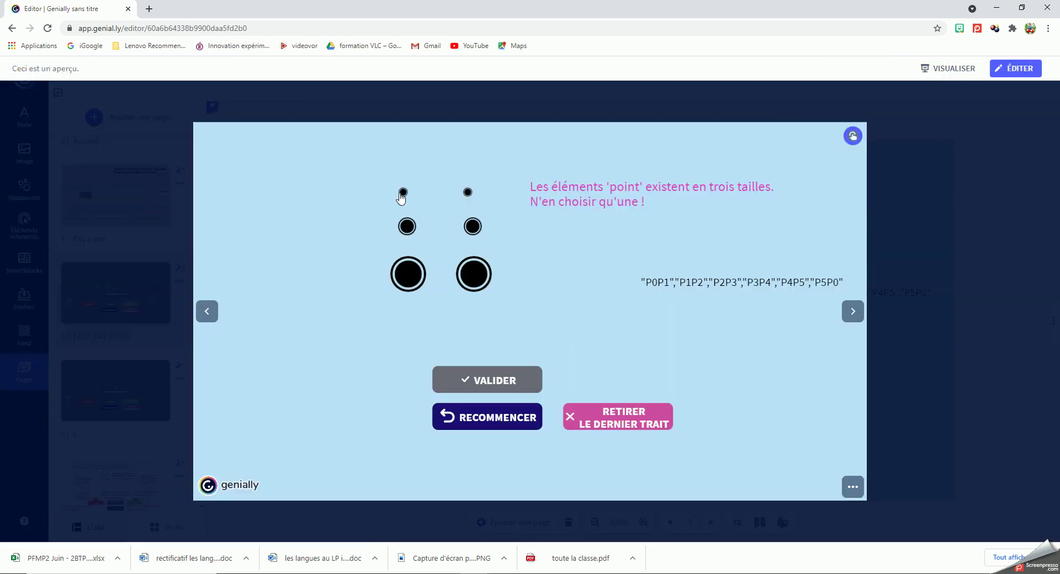
click(403, 193)
click(407, 226)
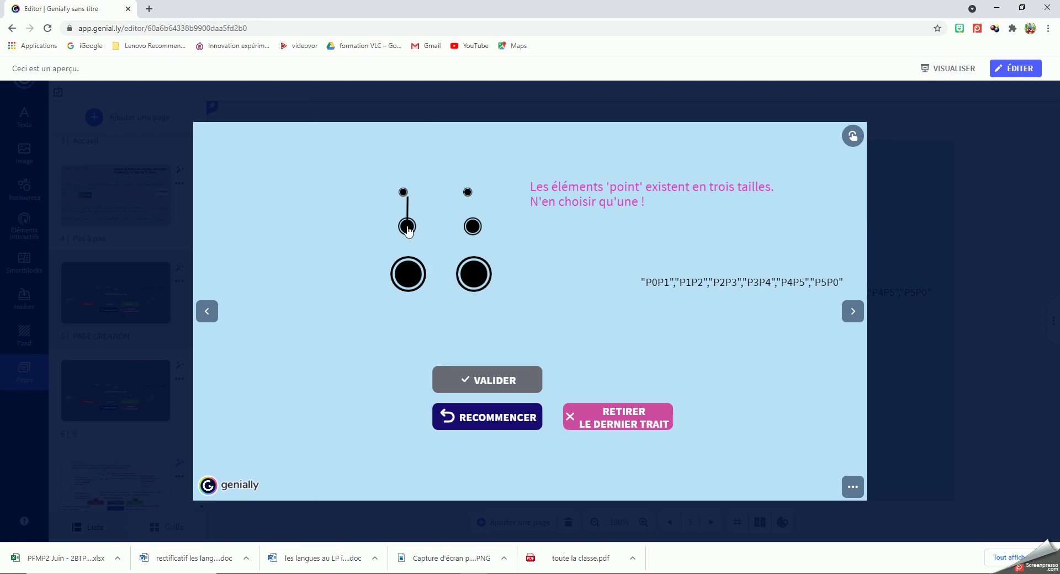
click(408, 275)
click(474, 275)
click(474, 228)
click(467, 193)
click(404, 192)
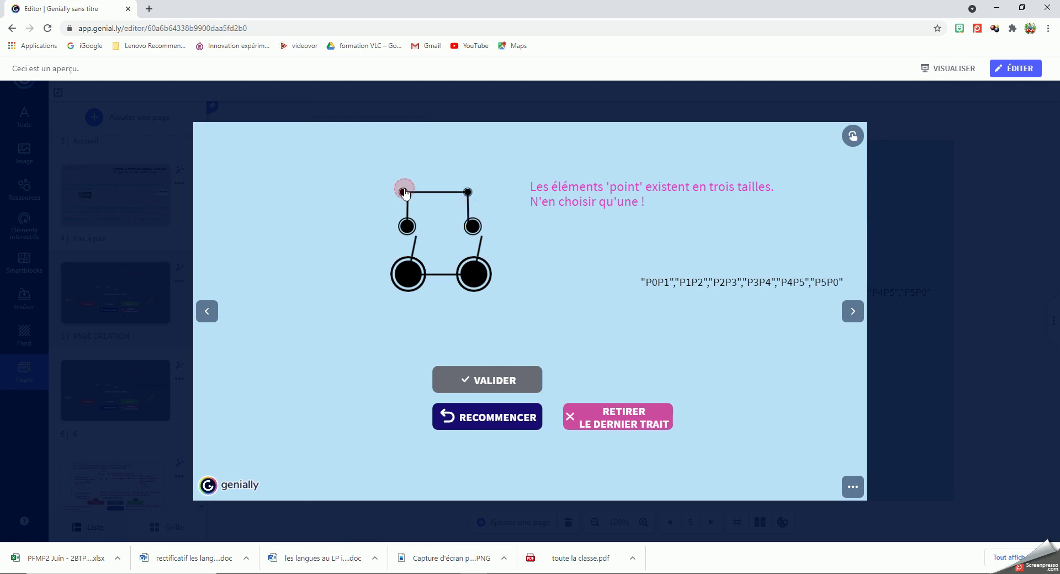
click(497, 381)
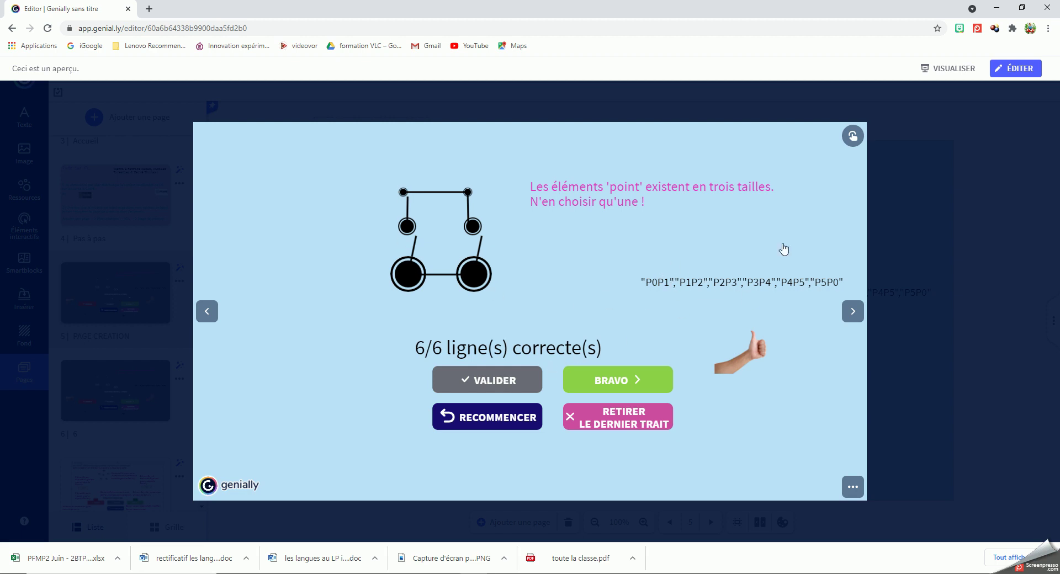
click(1019, 68)
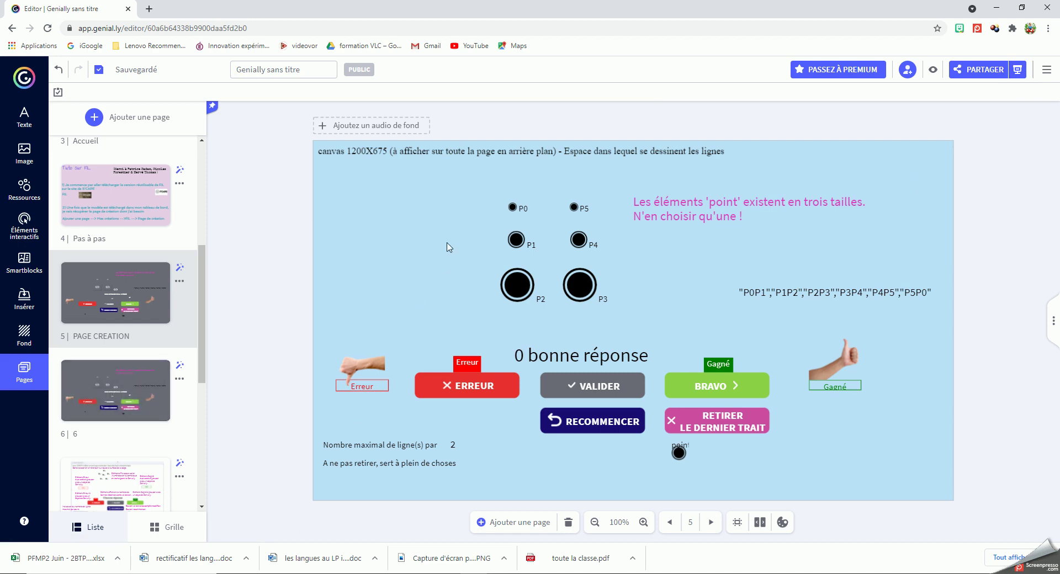
Delete the text listing the point pairs from "P0P1" to "P5P0" on the PAGE CREATION page.
drag(725, 262, 932, 315)
drag(937, 315, 943, 318)
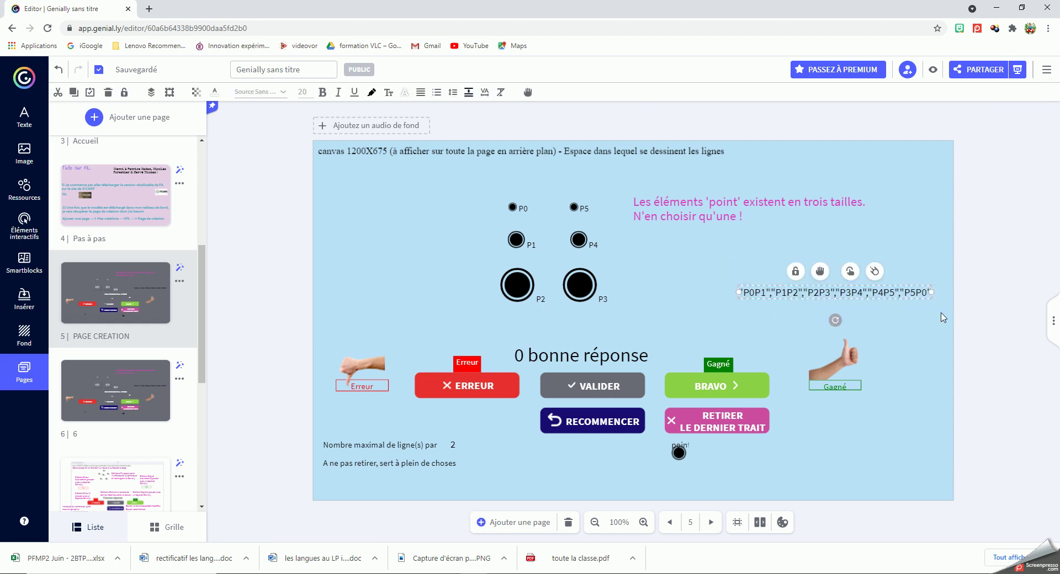
key(Delete)
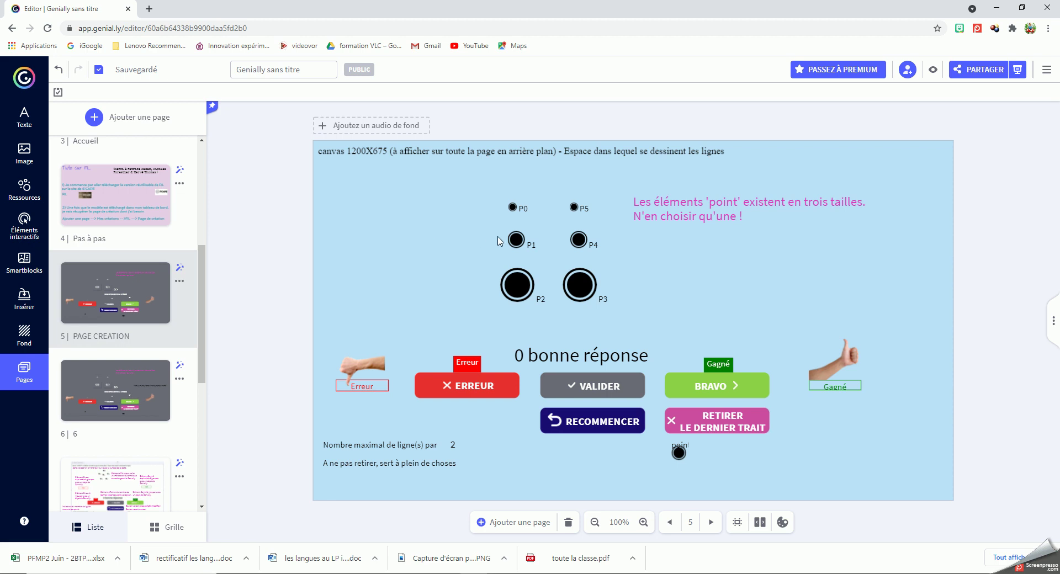
Move point P1 to the upper left of the canvas, and delete the other labelled points and the pink note about point sizes.
drag(517, 240, 343, 199)
drag(487, 192, 622, 324)
key(Delete)
drag(617, 187, 752, 252)
key(Delete)
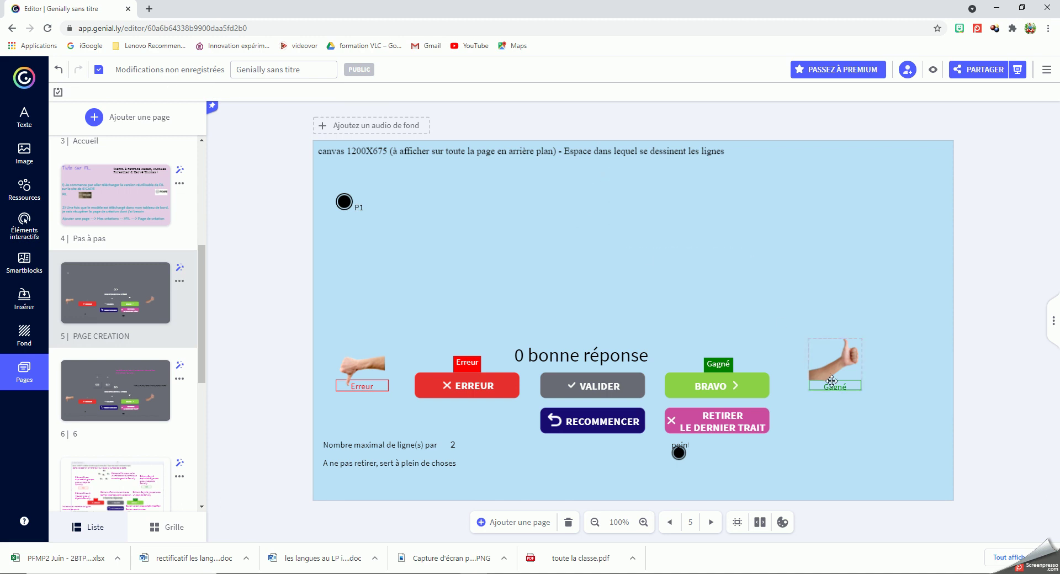
Move the thumbs-up group slightly up, ungroup it, and delete the hand image while keeping the Gagné label.
drag(847, 367, 862, 323)
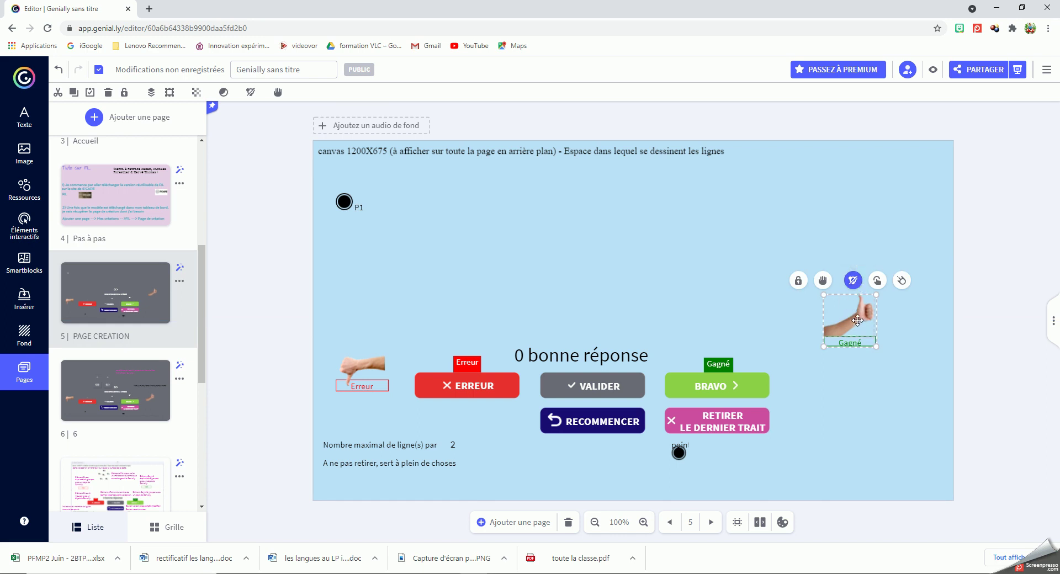
click(856, 282)
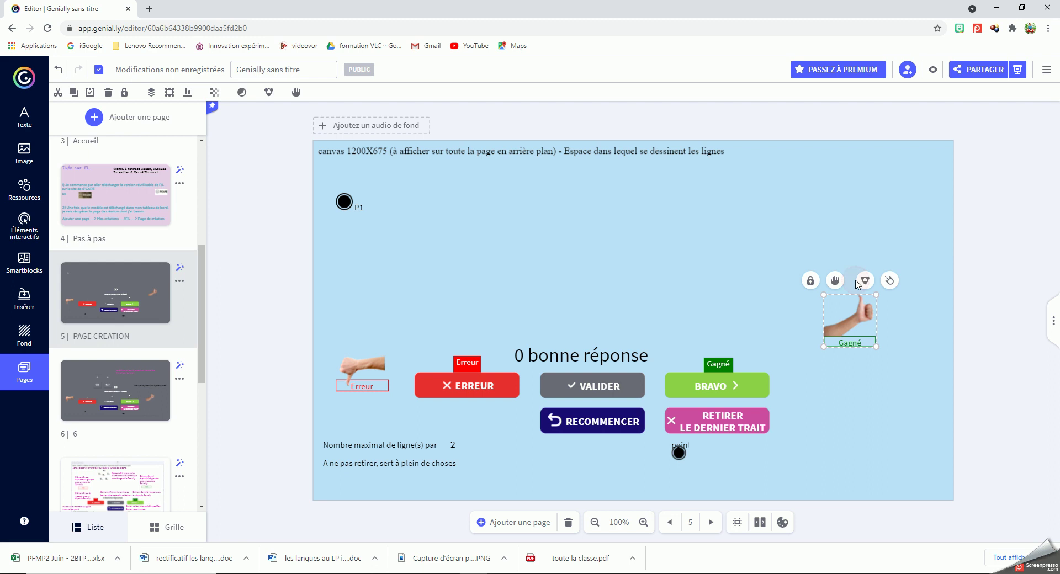
click(863, 320)
key(Delete)
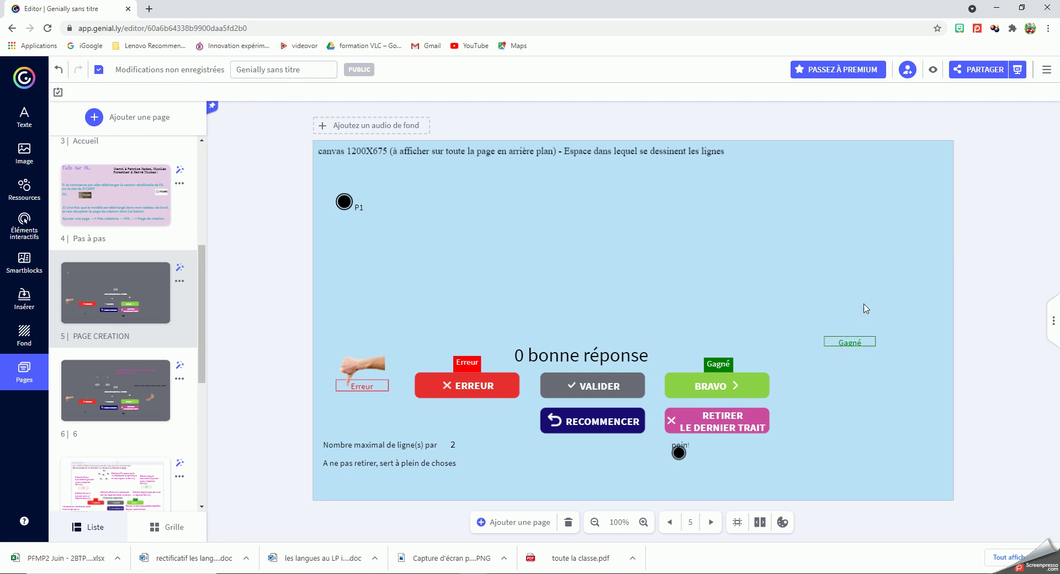
Insert the BRAVO Bitmoji, shrink it above the green-outlined Gagné label, and group the image with the label.
click(959, 30)
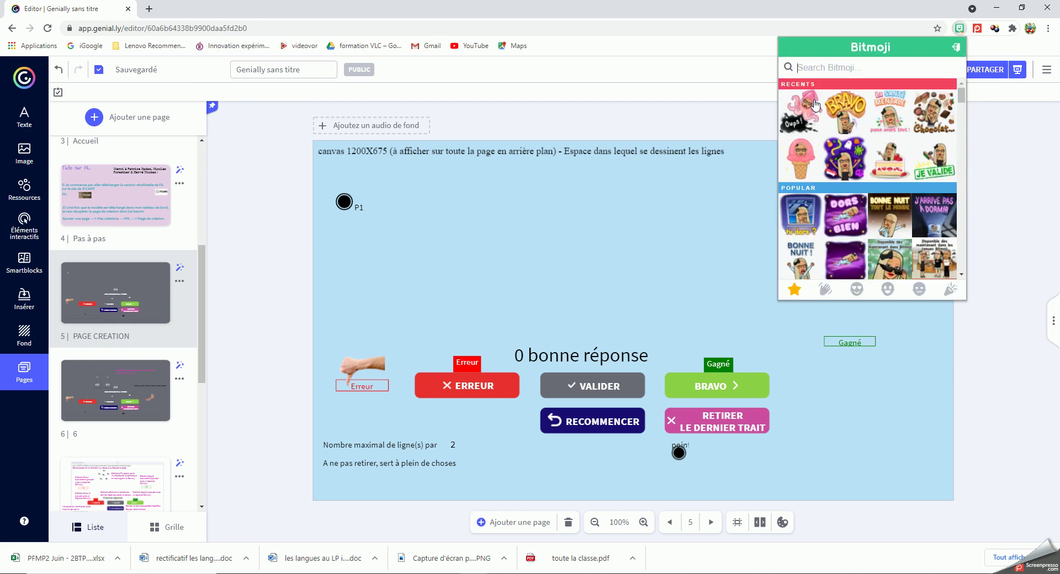
right_click(851, 115)
click(878, 144)
click(713, 280)
key(ctrl+v)
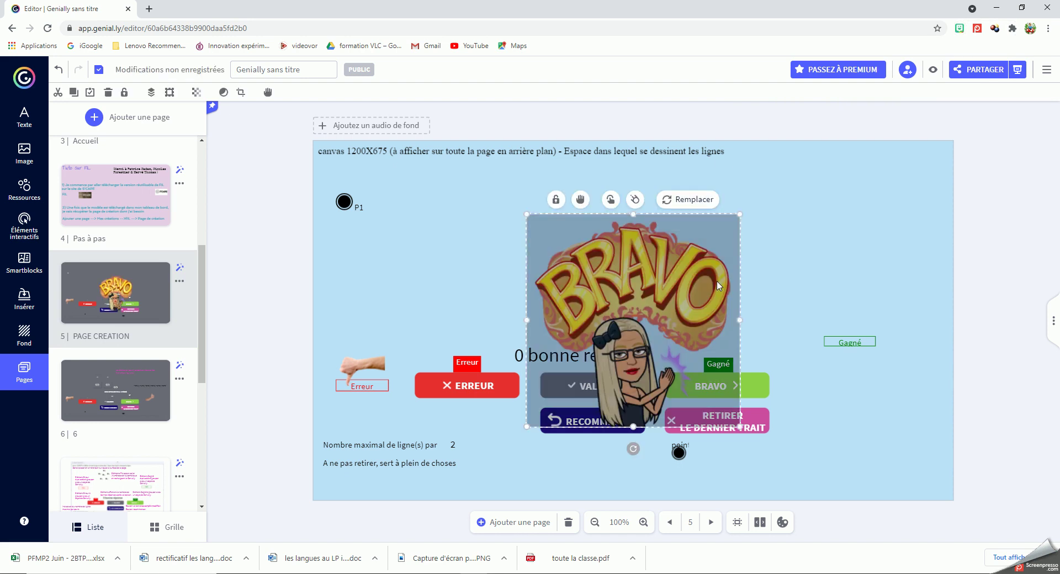
drag(525, 426, 838, 296)
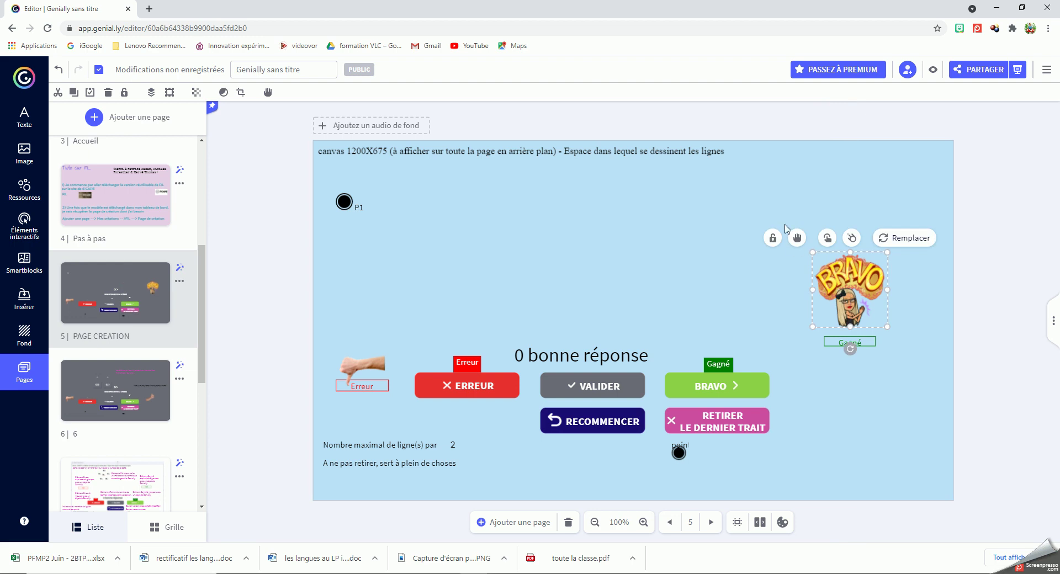
drag(816, 198, 914, 418)
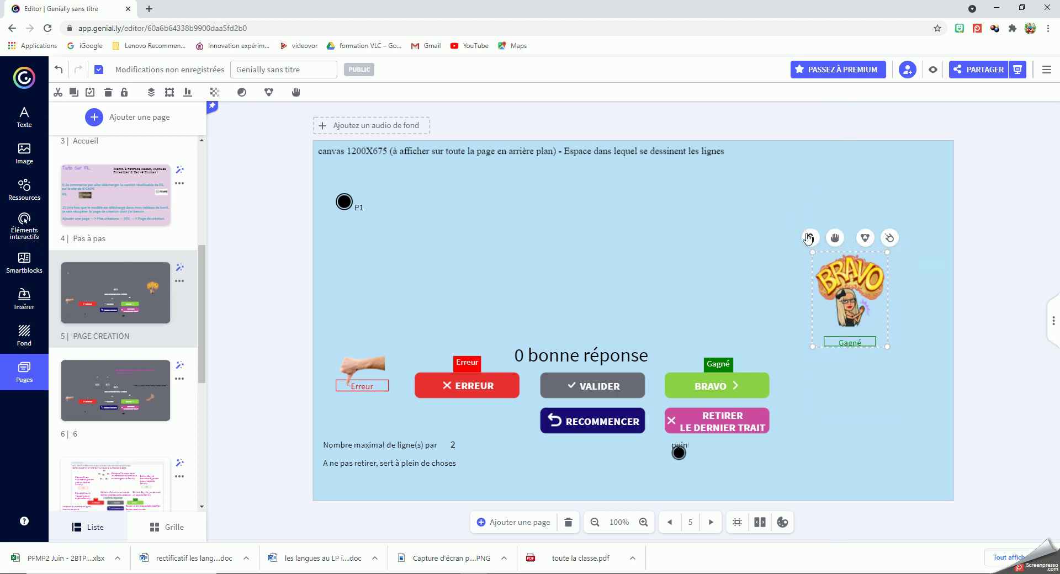
click(865, 238)
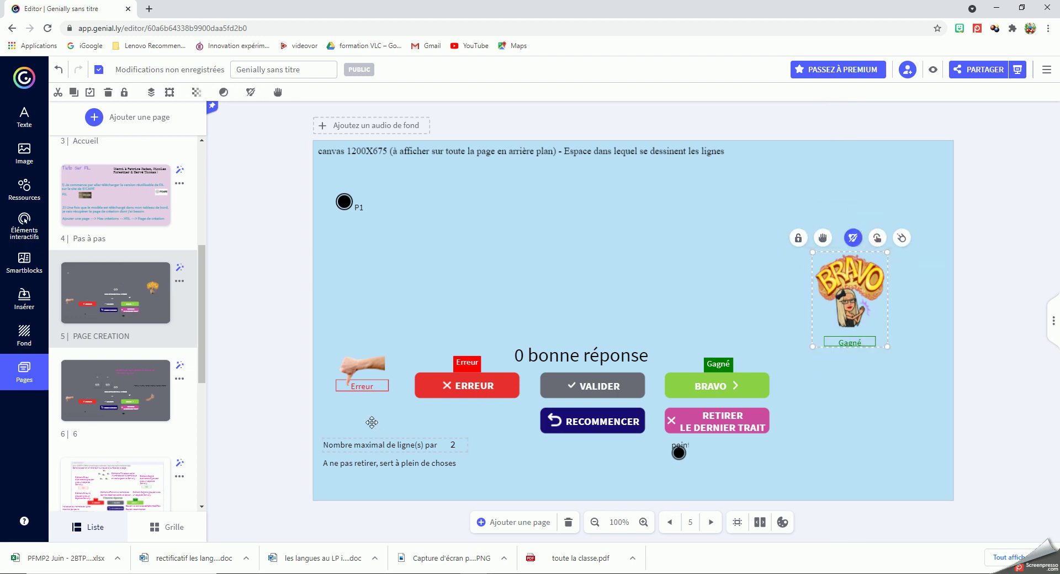
Delete the thumbs-down hand image while keeping the red-outlined Erreur label.
click(375, 370)
click(362, 341)
click(371, 363)
key(Delete)
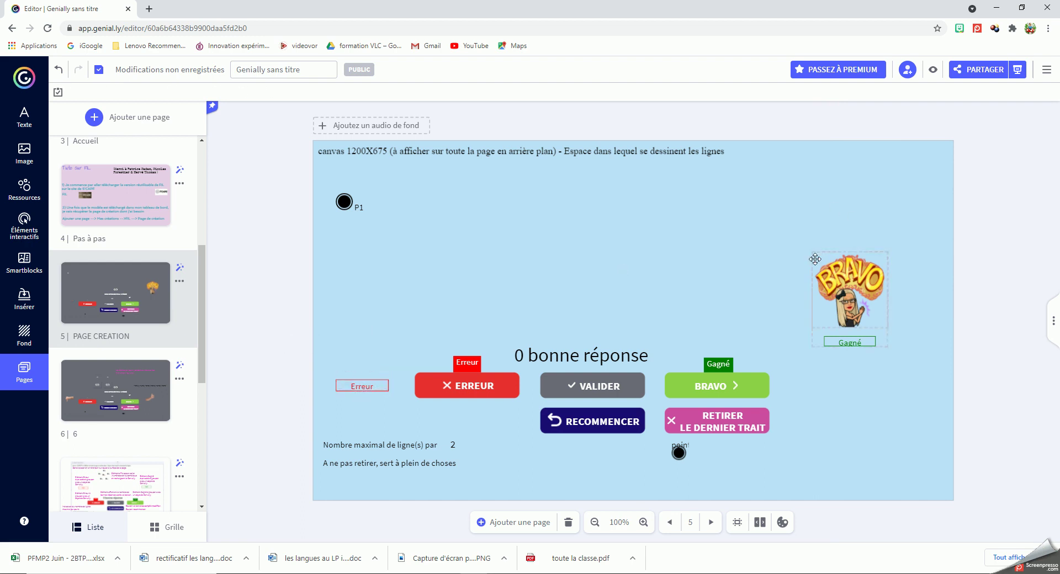
Insert the "Oups!" squid Bitmoji, shrink and place it above the red-outlined Erreur label, and select both together.
click(960, 28)
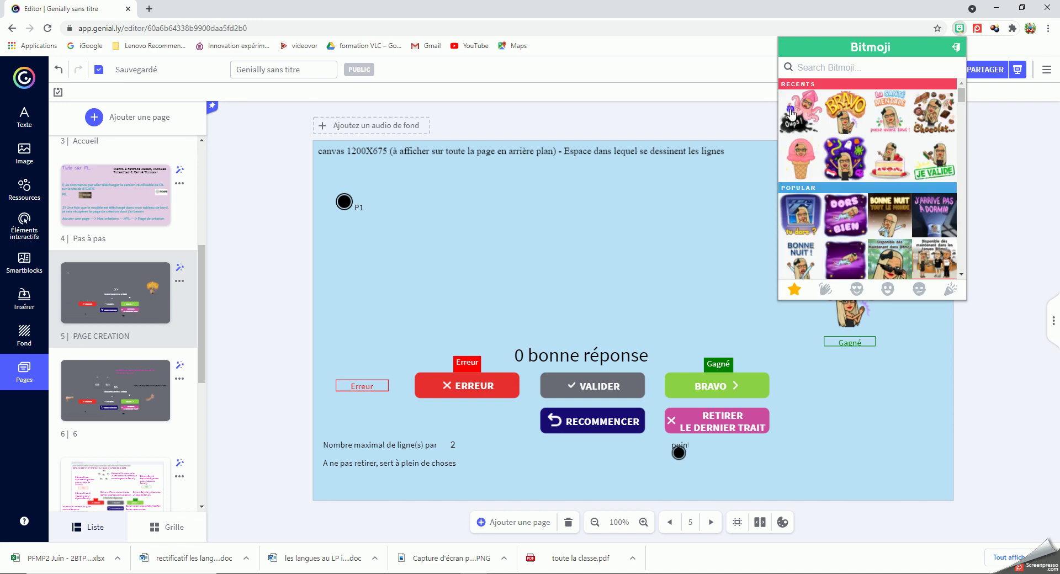
right_click(791, 113)
click(822, 139)
click(358, 318)
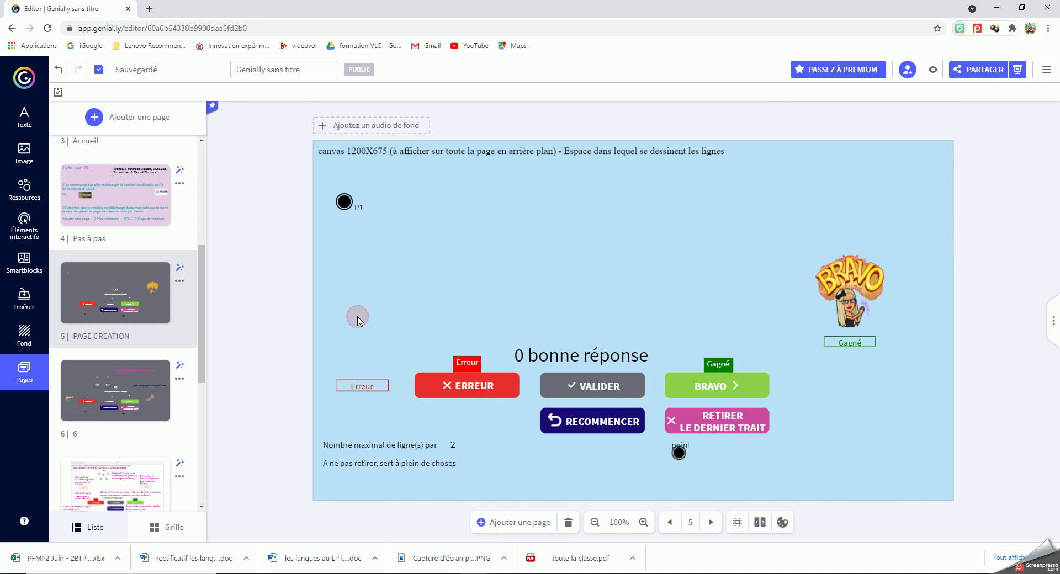
key(ctrl+v)
drag(526, 212, 657, 334)
drag(718, 381, 379, 330)
drag(317, 239, 387, 424)
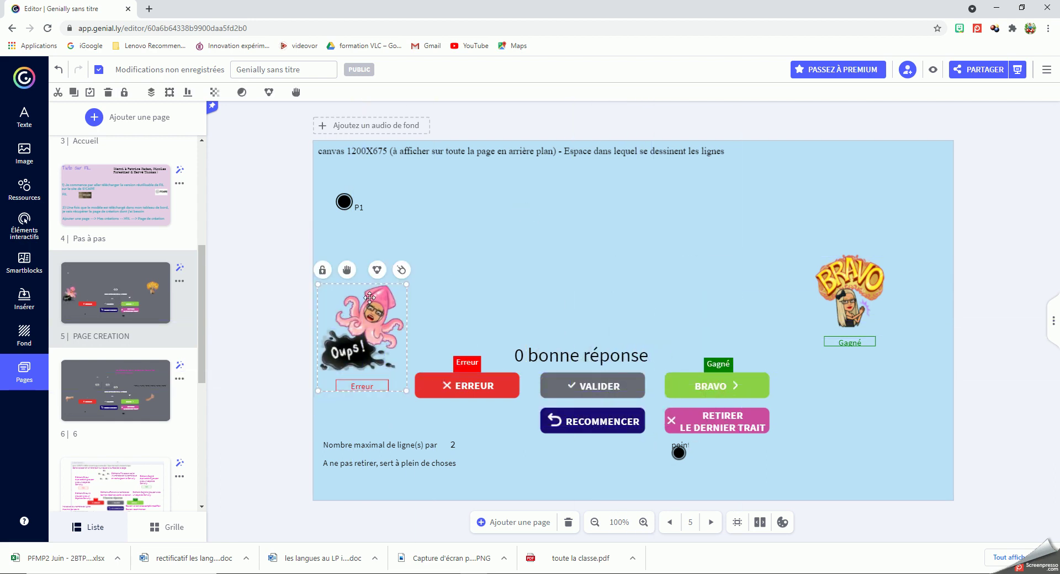
Make the grouped BRAVO and ERREUR buttons, including their small Gagné and Erreur tags, fully transparent.
click(455, 378)
click(743, 385)
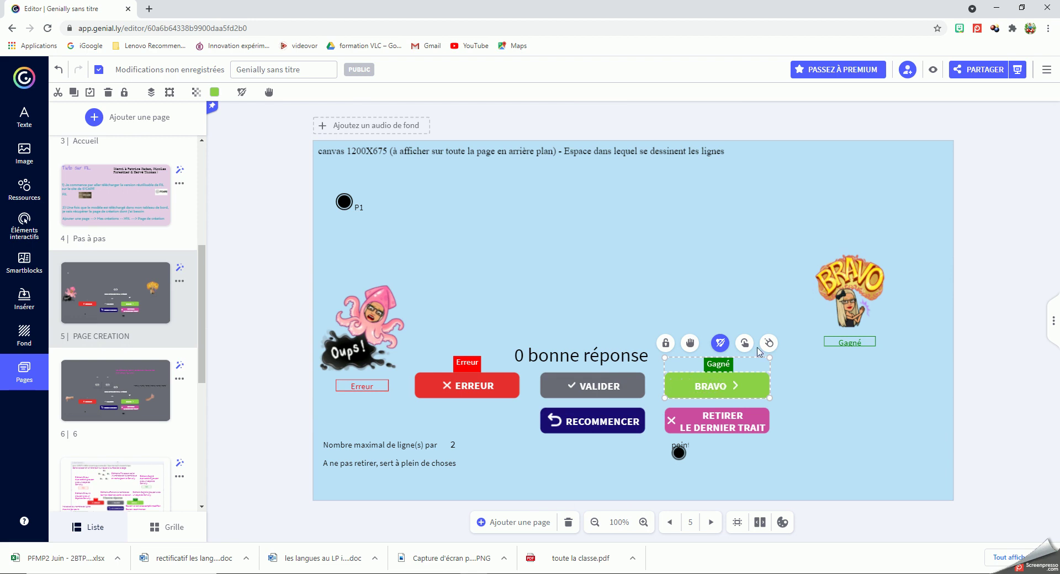
click(196, 92)
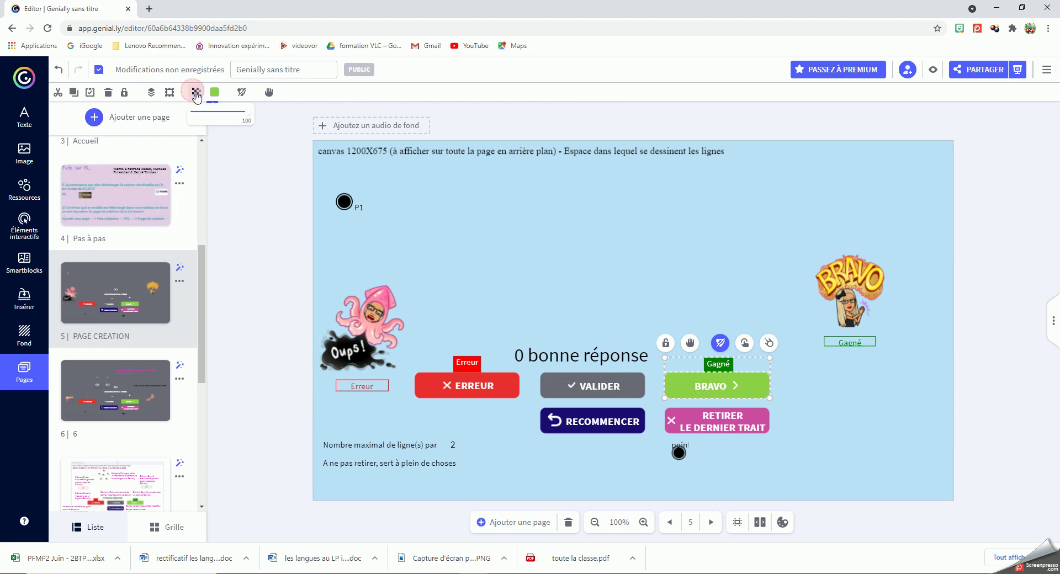
drag(241, 117, 135, 115)
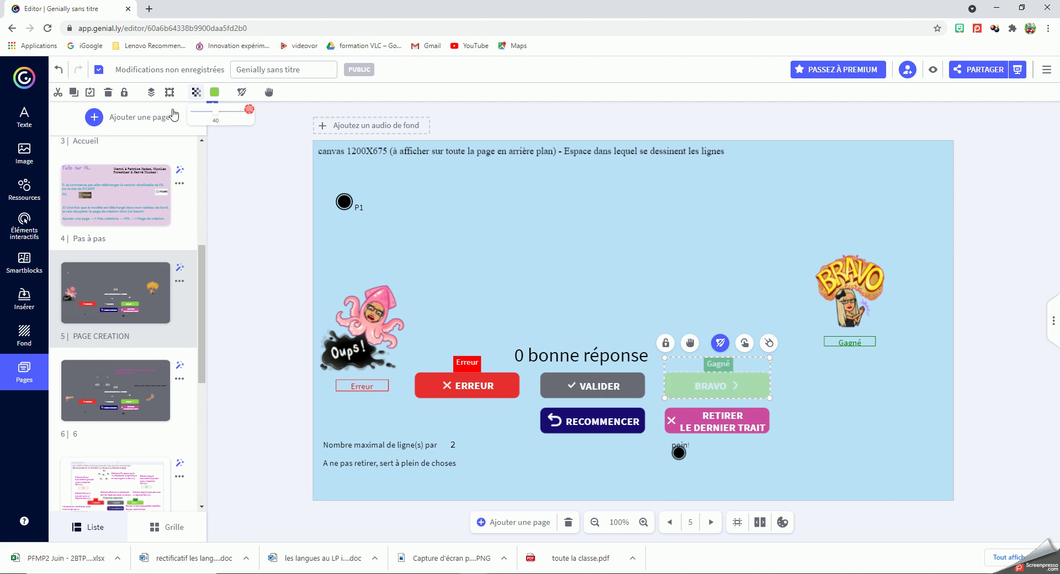
click(461, 371)
click(193, 95)
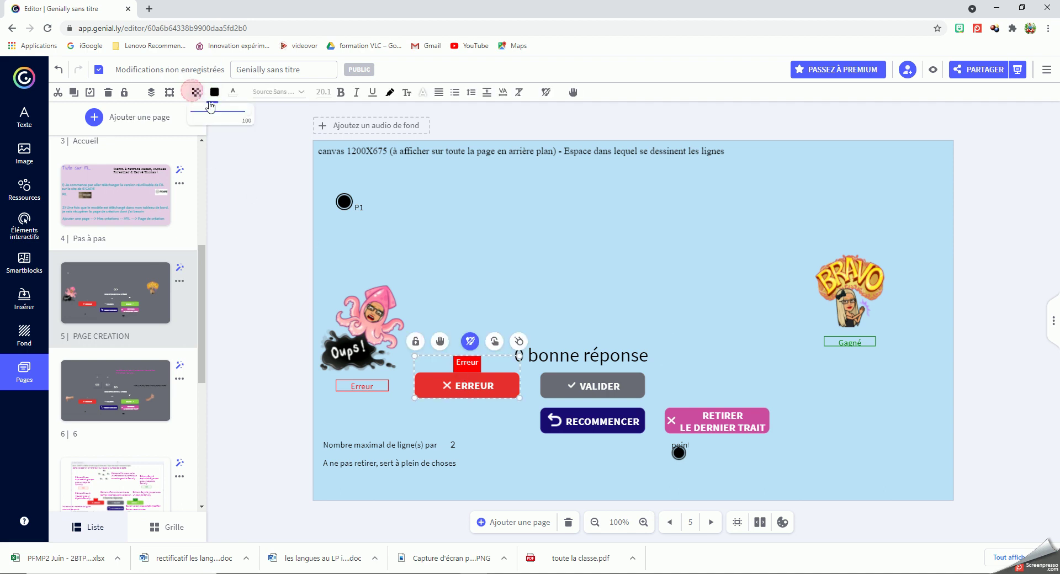
drag(246, 116, 147, 128)
click(473, 235)
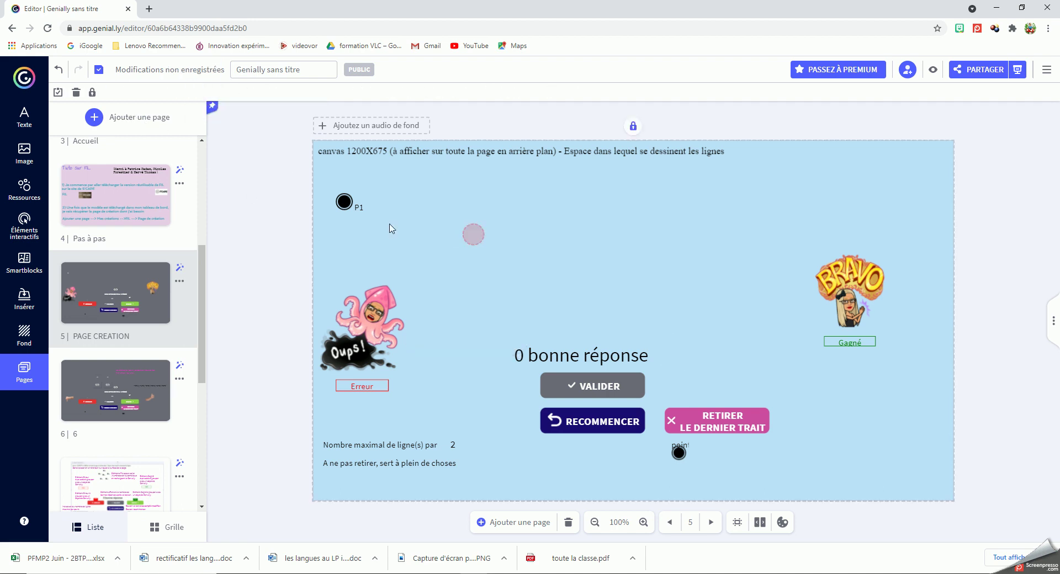
Duplicate point P1 and arrange the copies to form two columns of three points above the squid image.
right_click(344, 203)
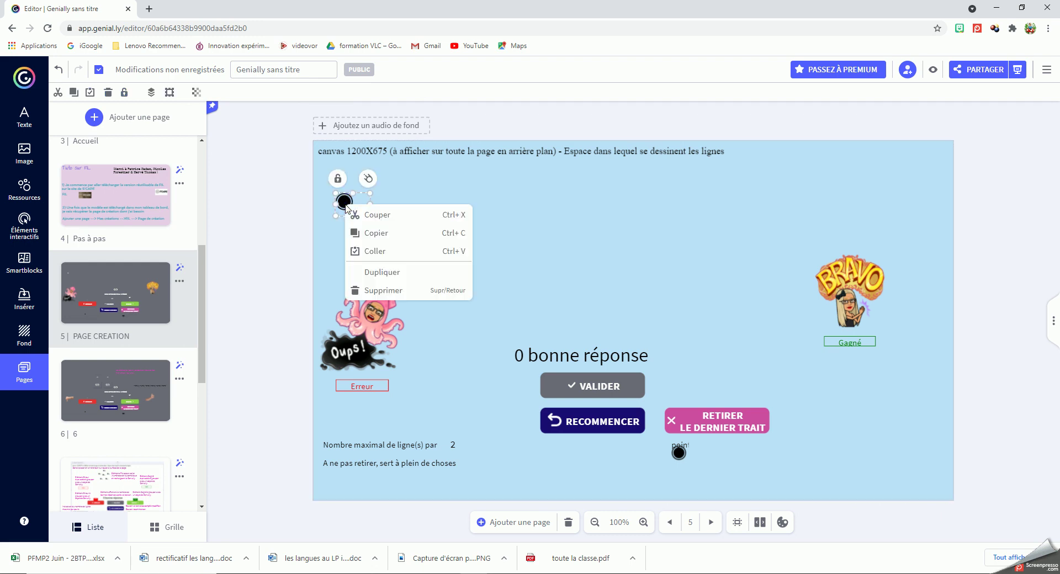
click(391, 274)
drag(346, 204, 407, 278)
right_click(396, 205)
click(432, 275)
right_click(345, 235)
click(414, 284)
right_click(404, 241)
click(421, 312)
click(55, 69)
click(403, 241)
right_click(344, 269)
click(378, 337)
Move all six points together to the upper middle of the canvas, above the VALIDER button.
drag(323, 184, 452, 296)
click(386, 259)
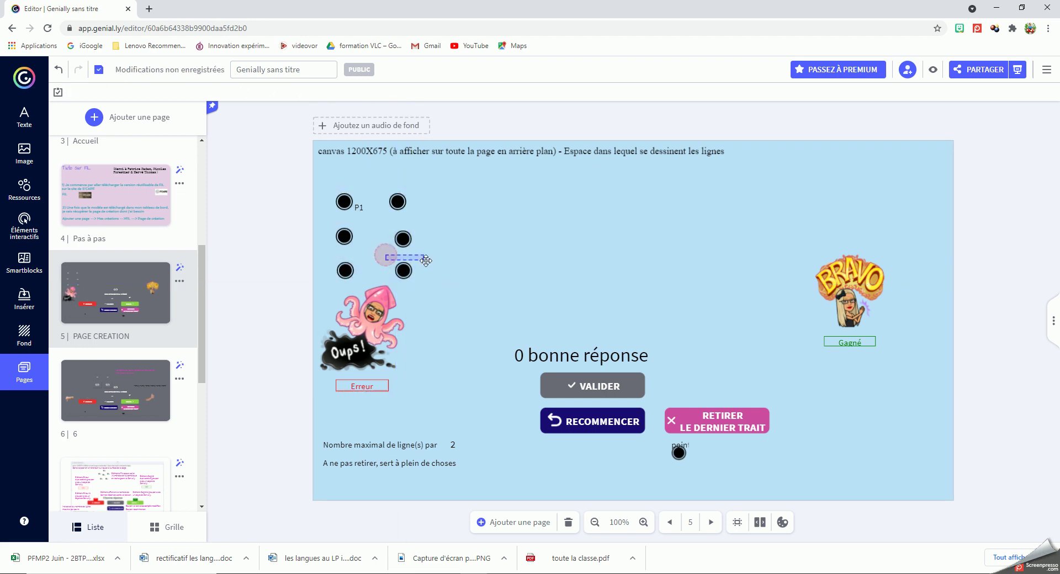
drag(333, 189, 439, 289)
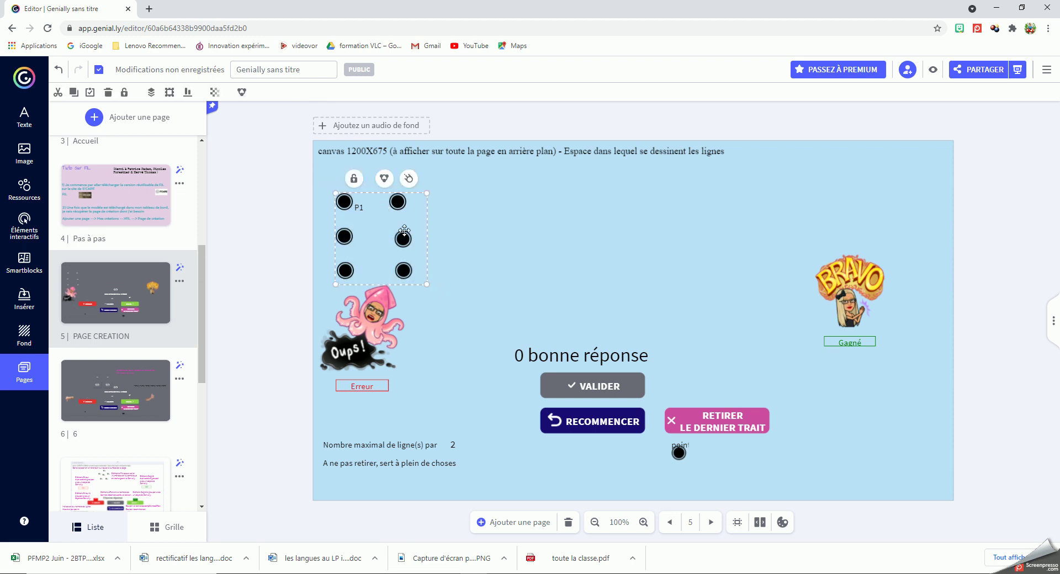
drag(403, 234, 585, 237)
click(457, 235)
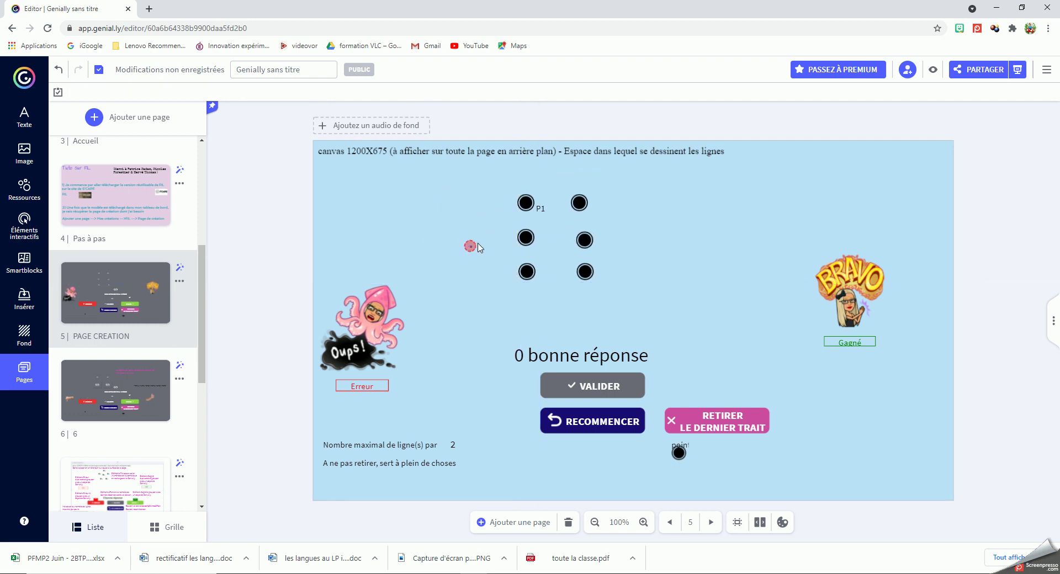
Left-align the three points within each column, and distribute the right column's points evenly in the vertical direction.
drag(504, 186, 550, 292)
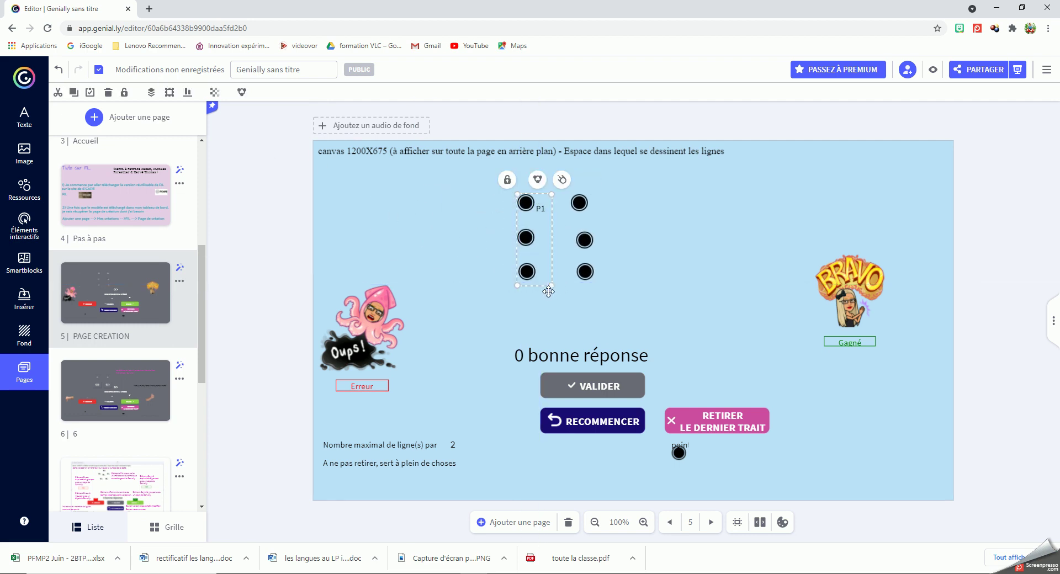
click(188, 93)
click(190, 114)
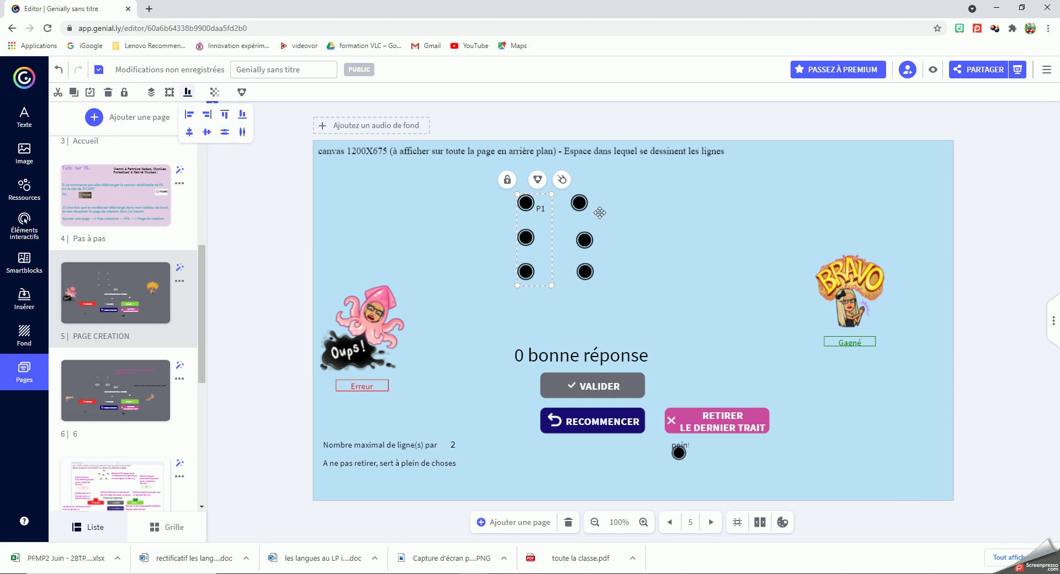
drag(645, 307, 564, 187)
click(188, 92)
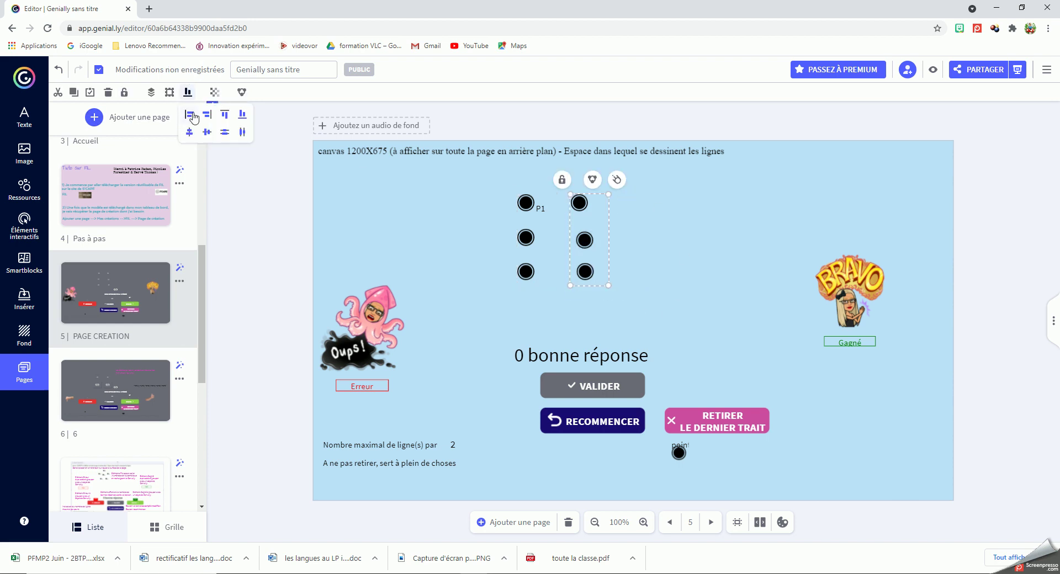
click(189, 114)
click(228, 131)
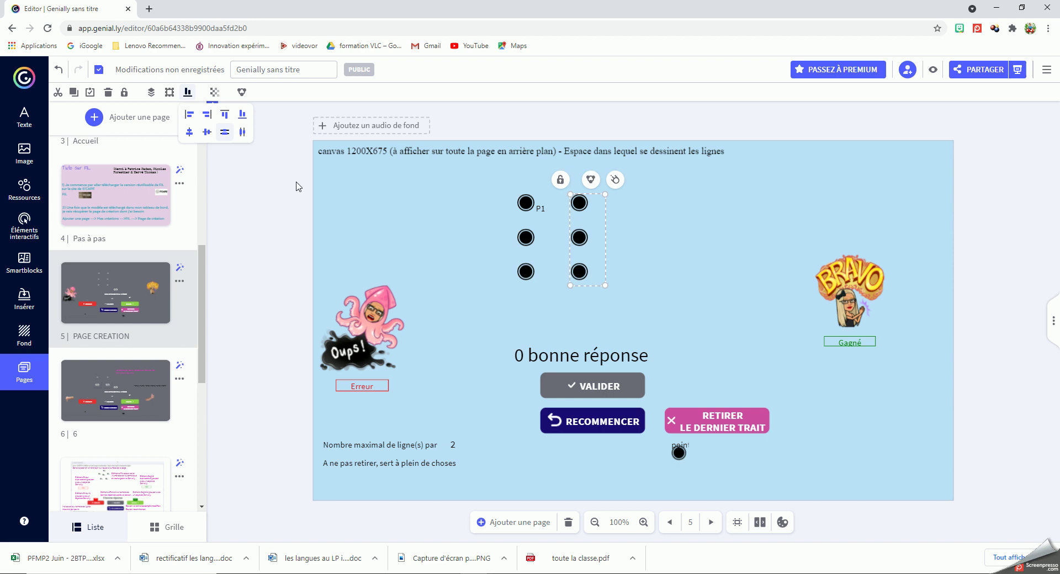
click(469, 221)
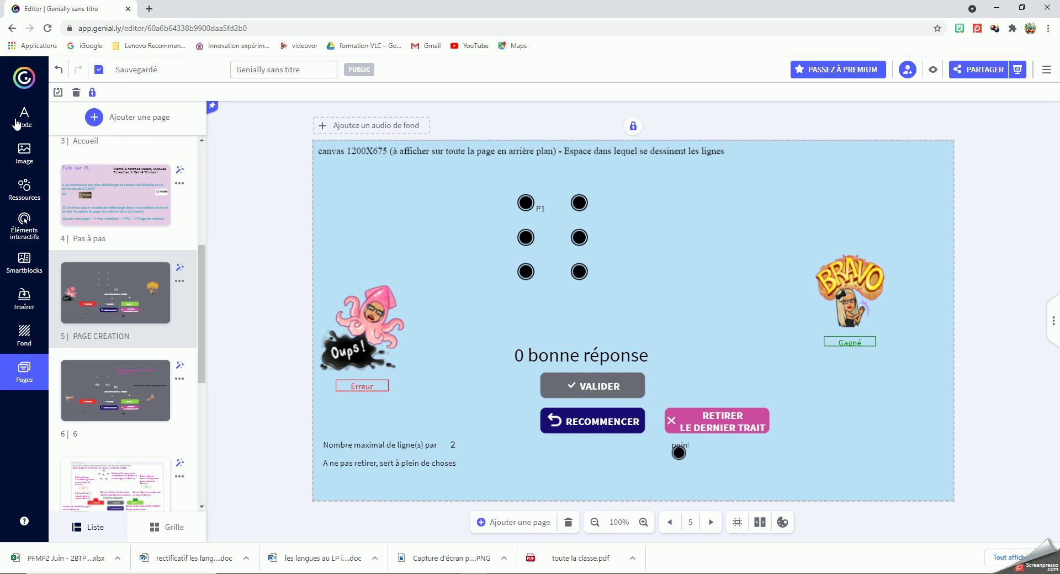
Reload the editor page to refresh the point labels and reopen page 5, PAGE CREATION.
click(47, 28)
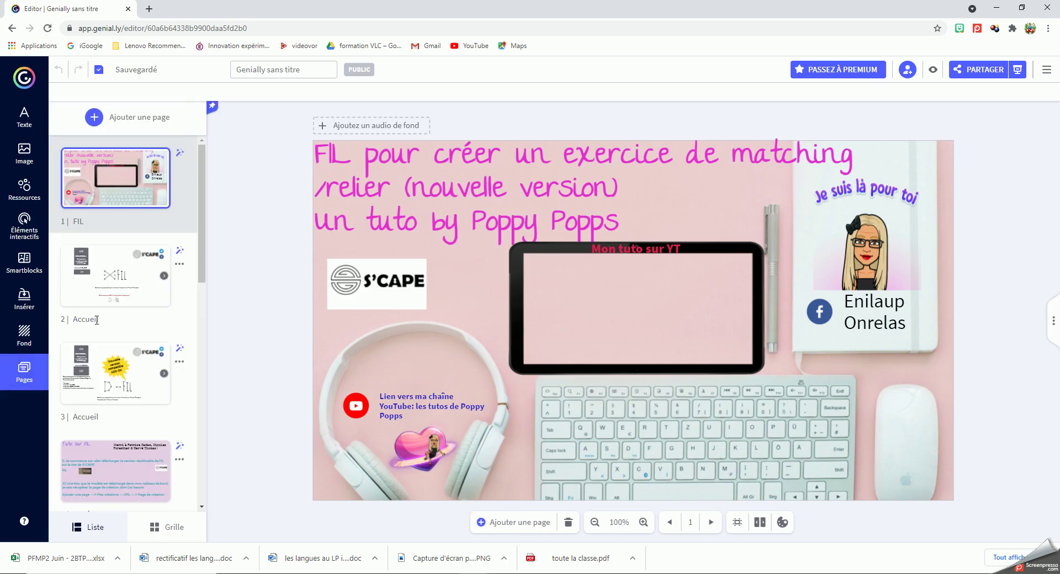
scroll(97, 320, down, 5)
click(103, 341)
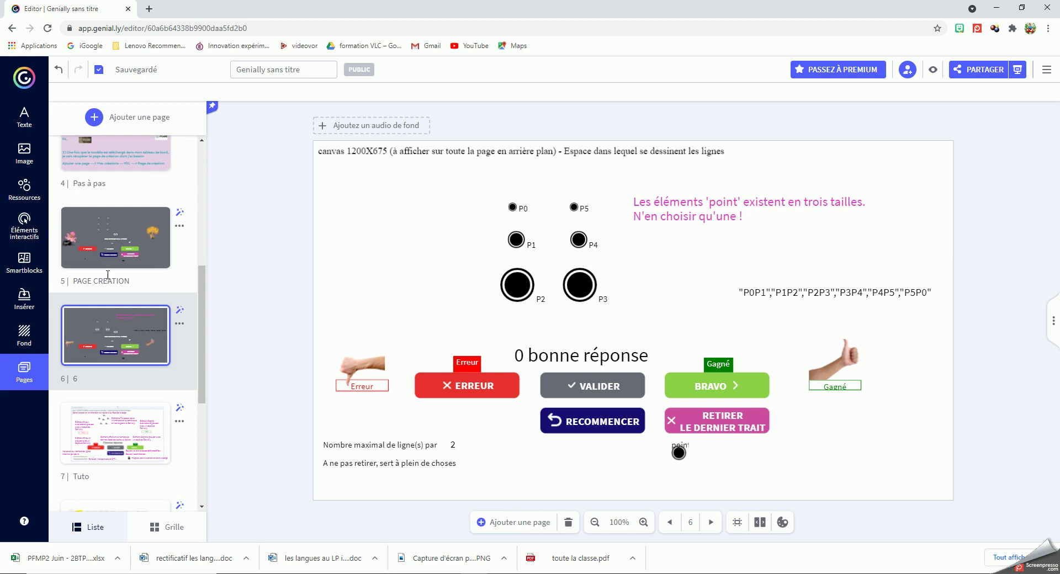
click(108, 237)
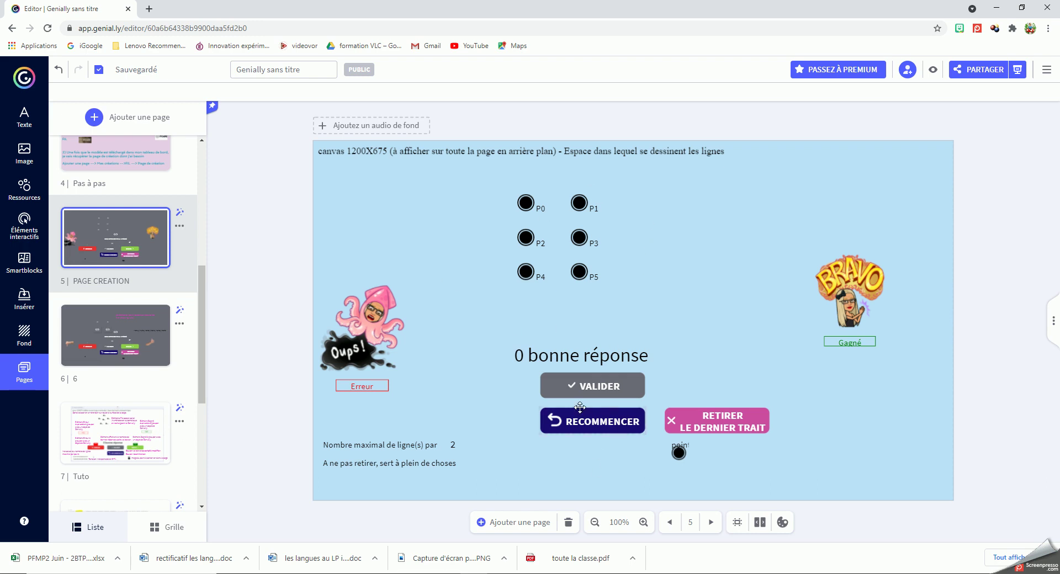
Open the VALIDER button's interactivity window in code view and change the second pair of the solution variable to "P2P3".
click(558, 389)
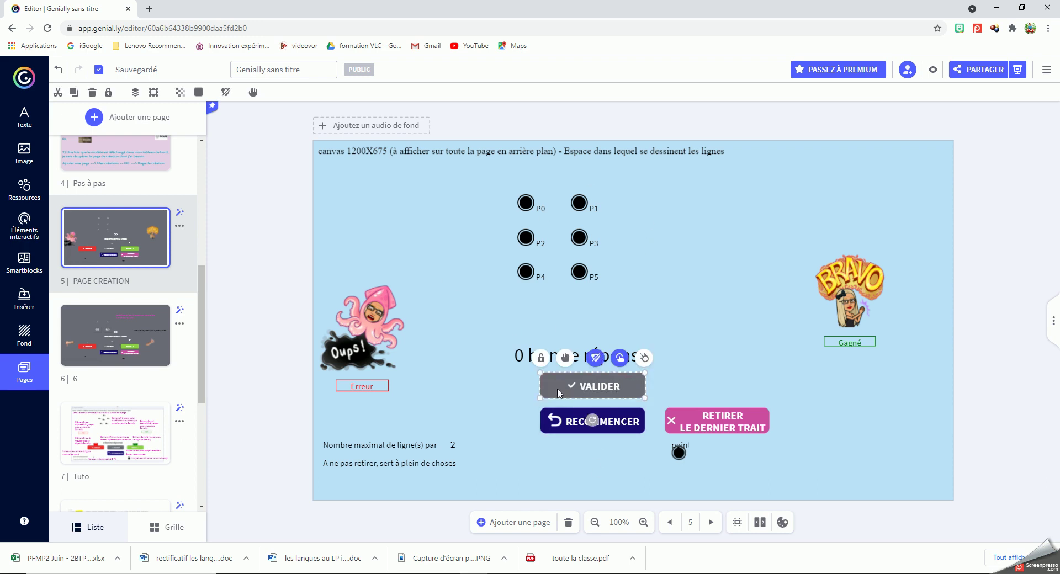
click(620, 357)
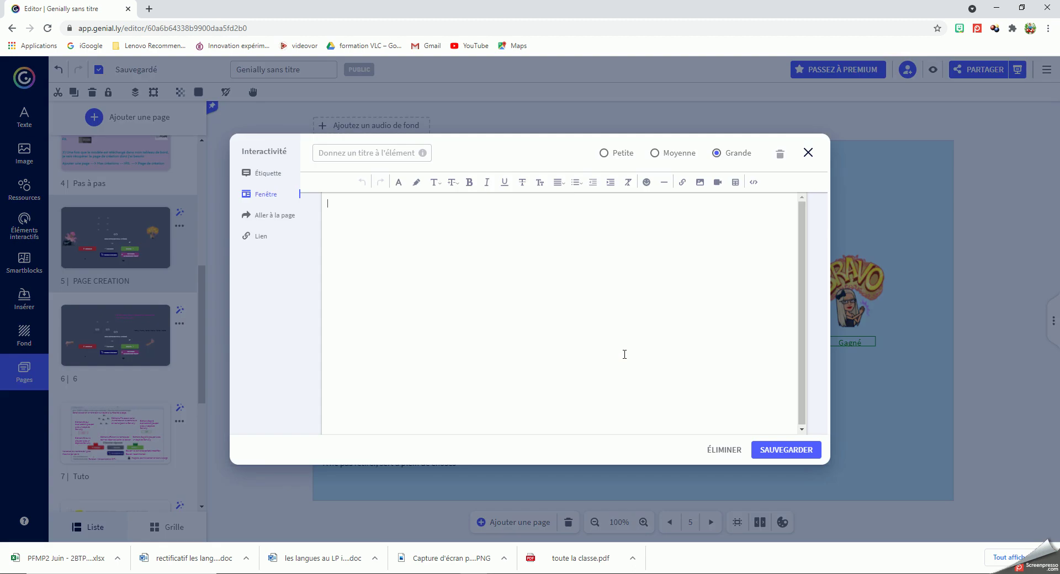
click(754, 182)
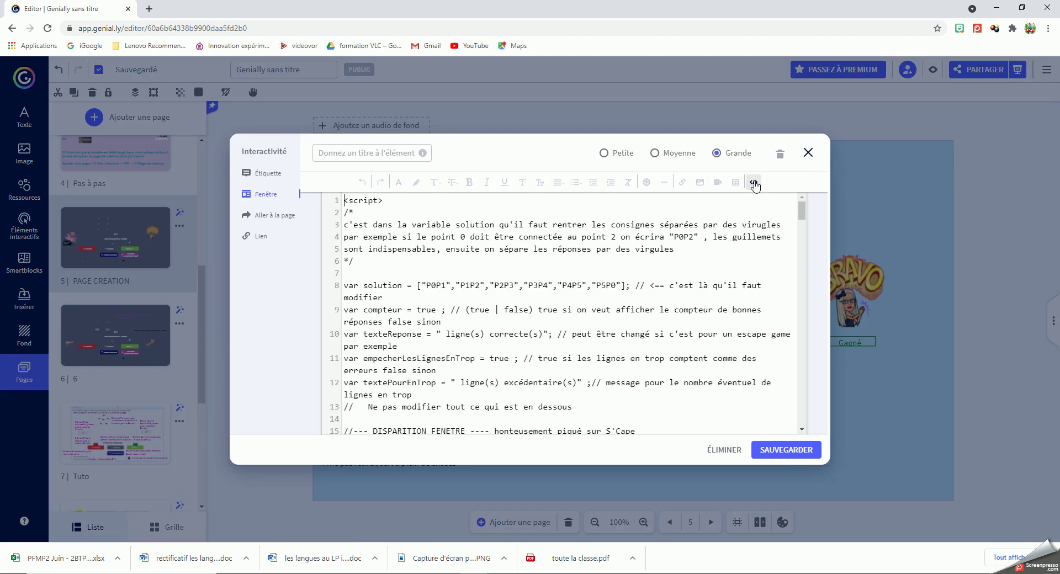
click(471, 286)
key(BackSpace)
text(2)
key(BackSpace)
text(3)
Change the third solution pair to "P4P5", delete the pairs "P3P4", "P4P5" and "P5P0" after it, and save the interactivity window.
click(504, 286)
key(BackSpace)
text(4)
key(BackSpace)
text(5)
drag(523, 286, 608, 286)
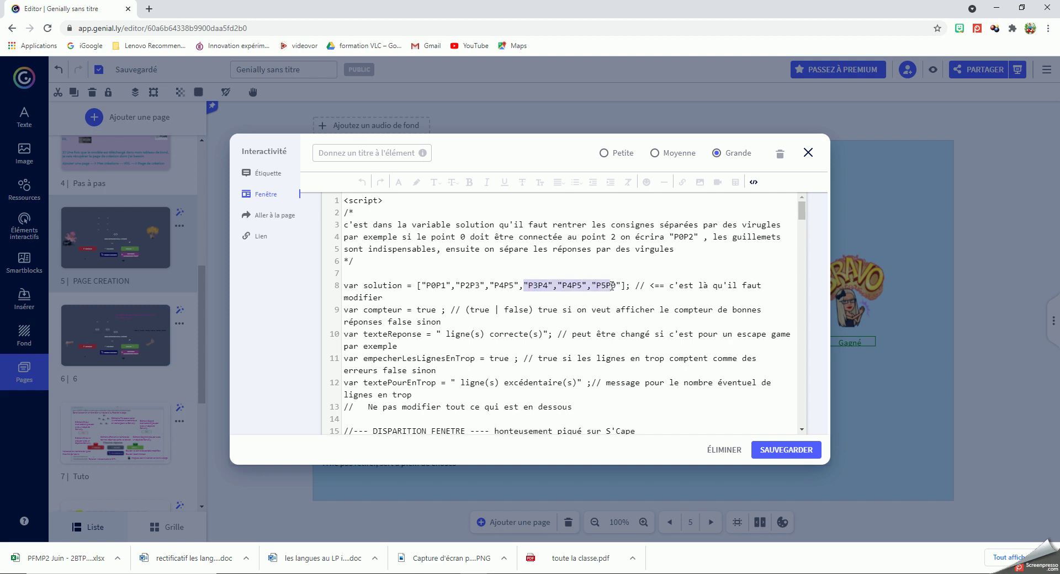
key(BackSpace)
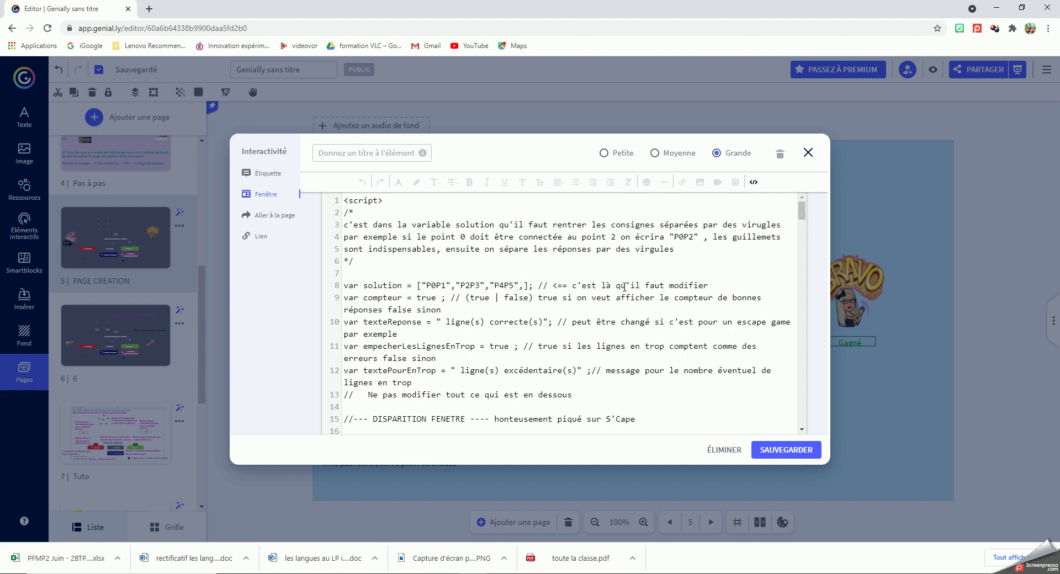
click(787, 450)
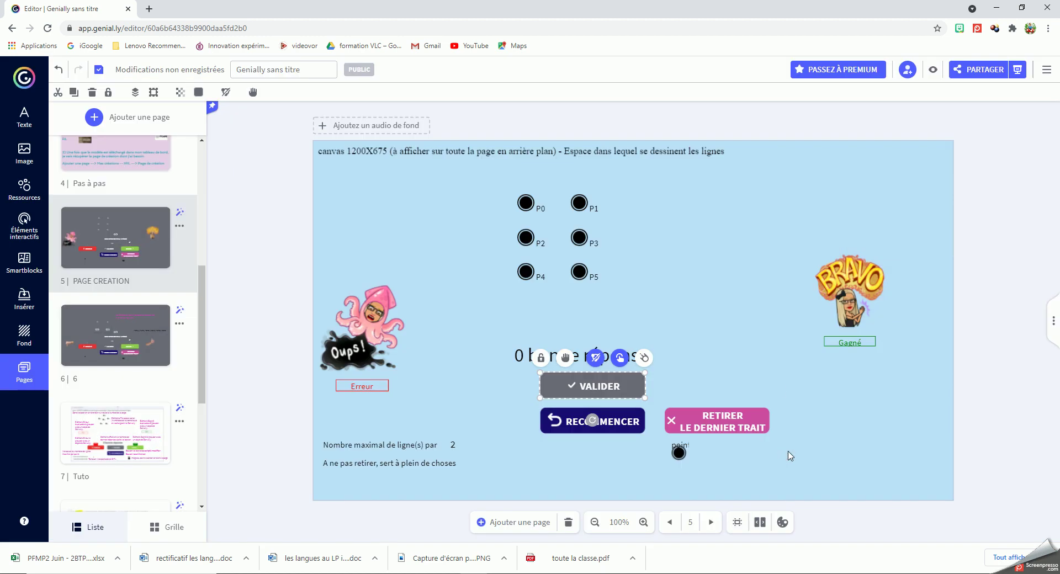
Move the "0 bonne réponse" text to the lower right corner of the canvas and save the changes.
drag(521, 365, 805, 476)
click(140, 71)
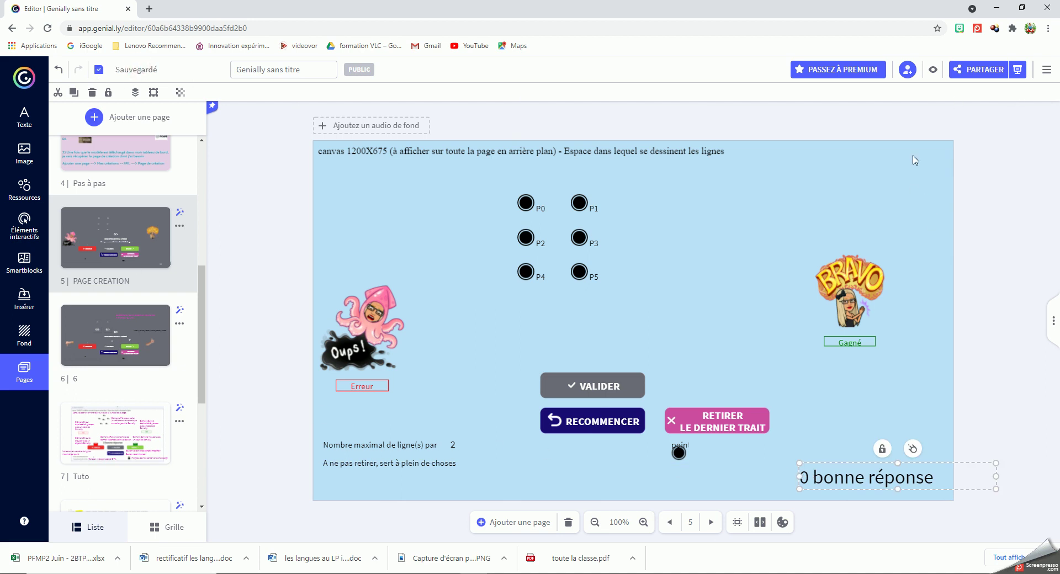
Preview the page, connect P0 to P1, P2 to P3 and P4 to P5, add an extra line from P4 to P2, and validate.
click(934, 70)
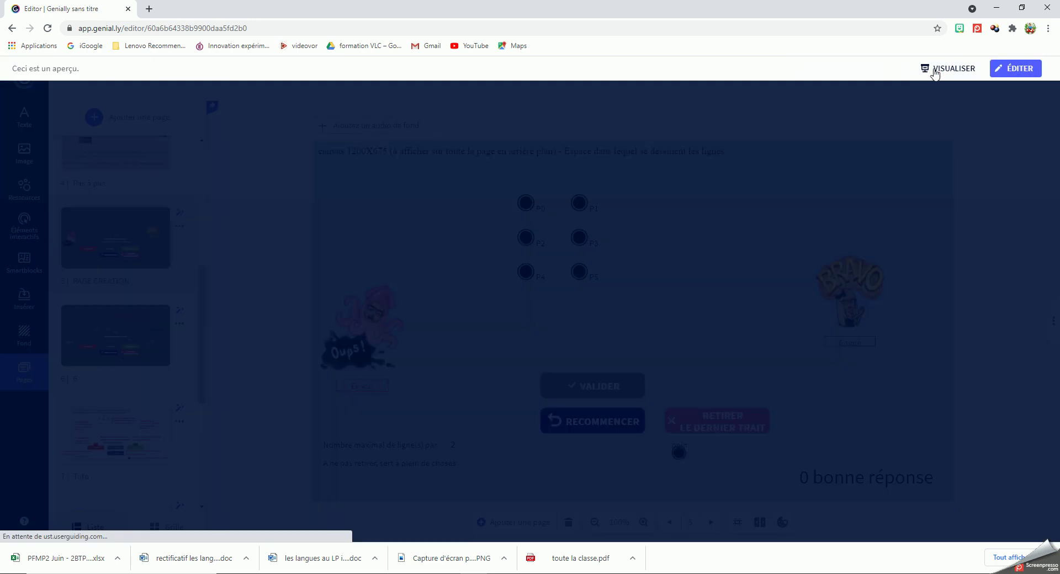
click(417, 188)
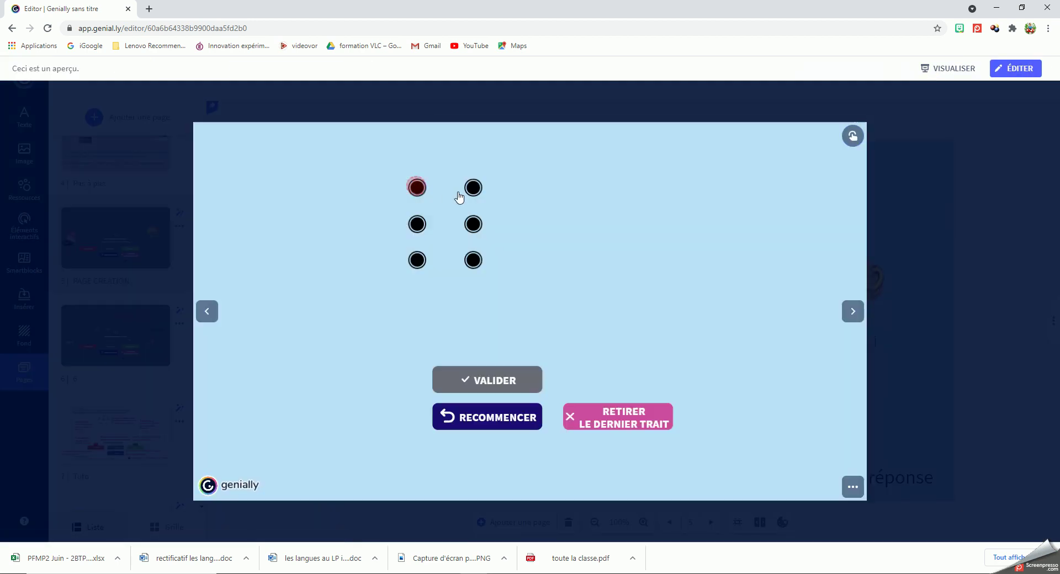
click(473, 188)
click(418, 225)
click(473, 224)
click(417, 261)
click(473, 261)
click(417, 260)
click(417, 224)
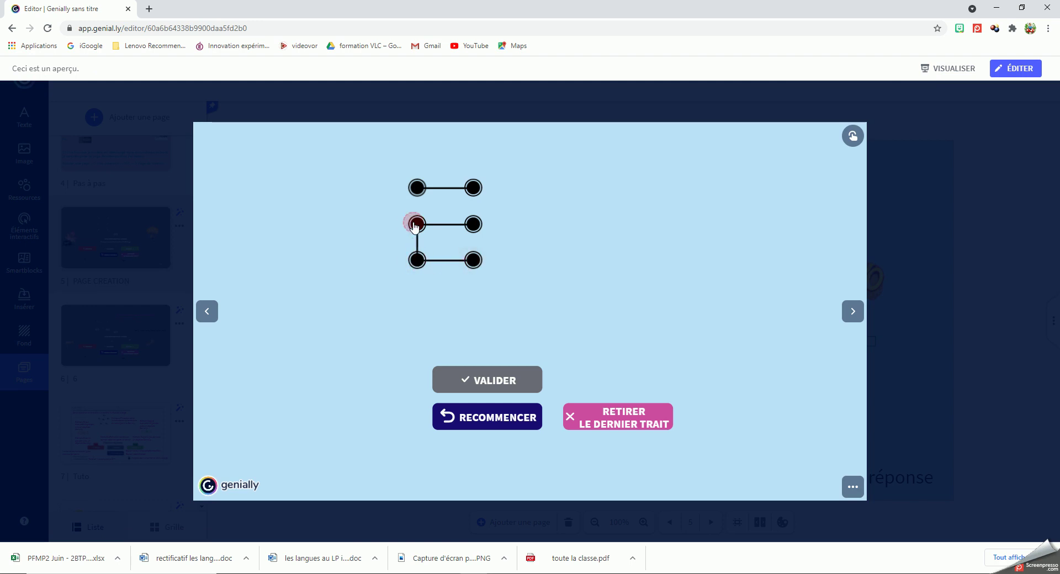
click(505, 381)
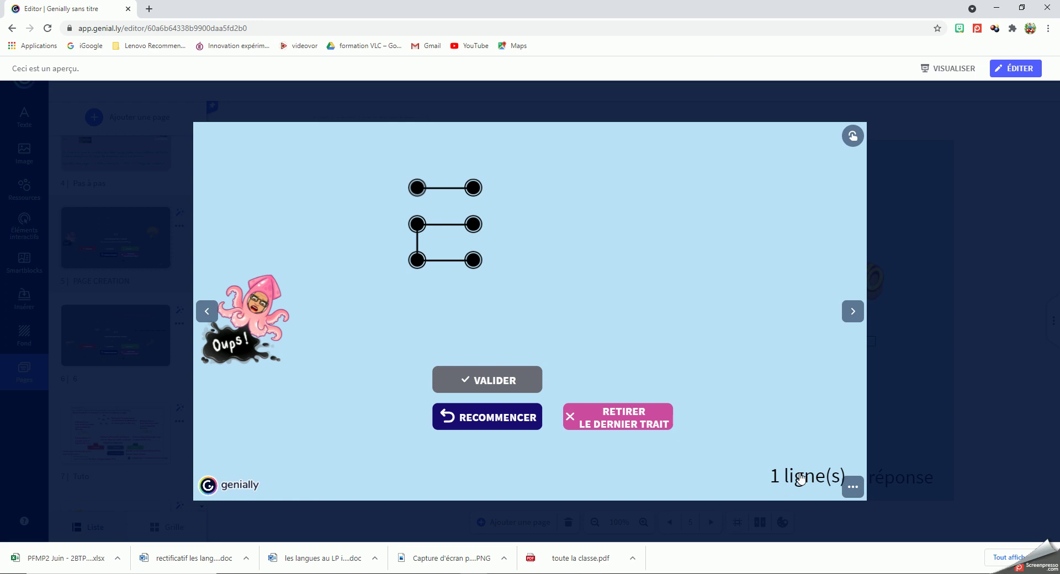
Remove the last line drawn in the preview and validate the answer again.
drag(801, 479, 762, 482)
click(825, 420)
click(630, 418)
click(484, 381)
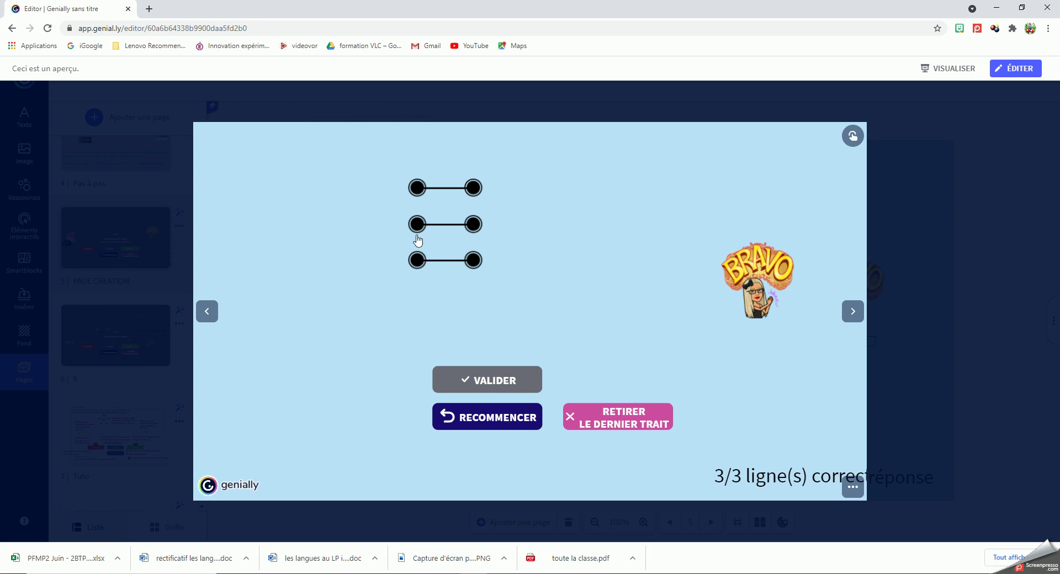
Try other pairings among the points in the preview, and return to editing the page.
click(418, 188)
click(473, 224)
drag(418, 226, 417, 260)
drag(474, 187, 473, 259)
click(1018, 69)
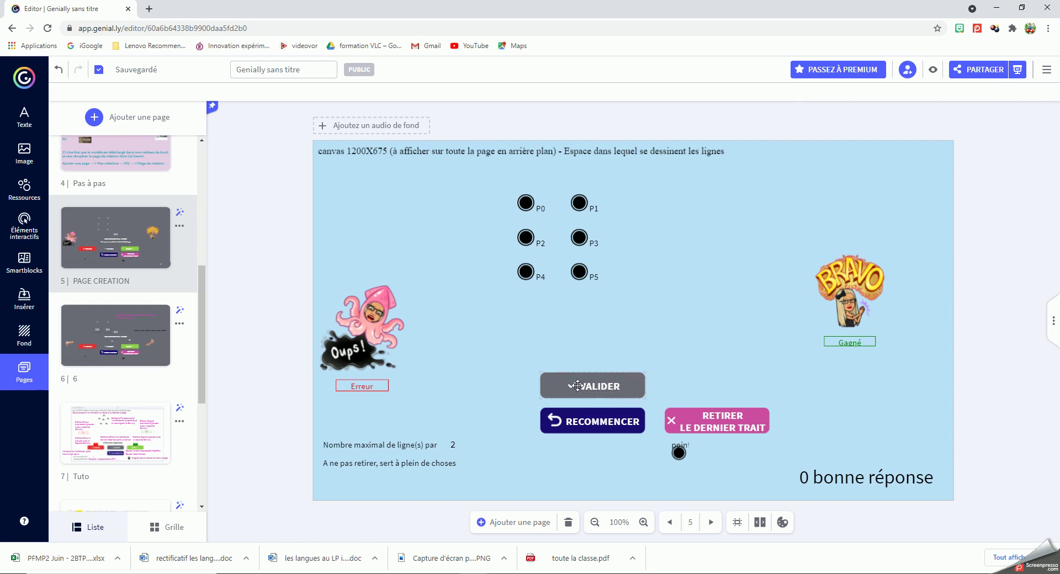
Review the solution and message variables in the VALIDER button's interactivity code, and save the window.
click(553, 384)
click(608, 363)
click(754, 182)
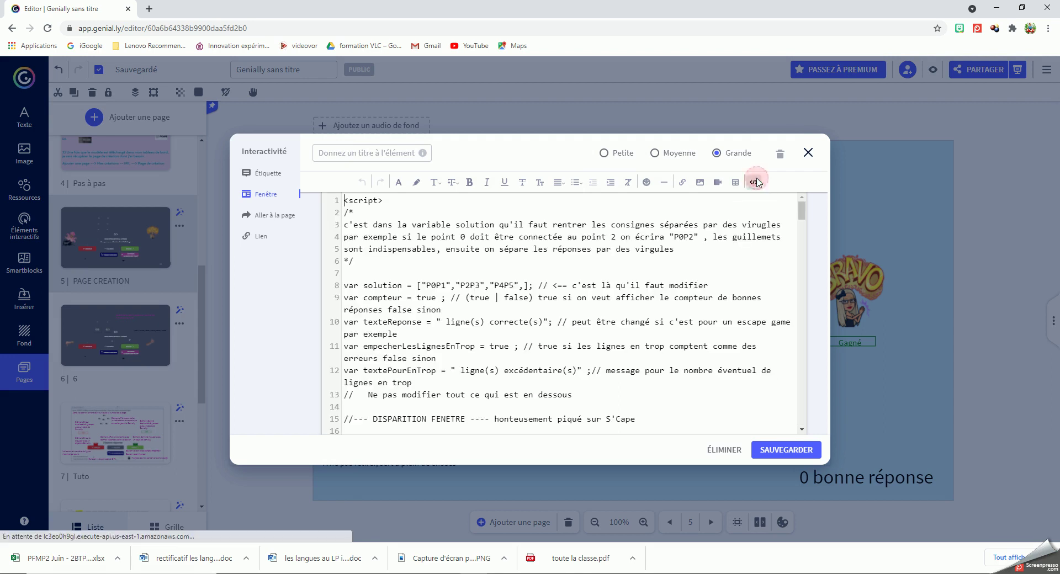
click(781, 452)
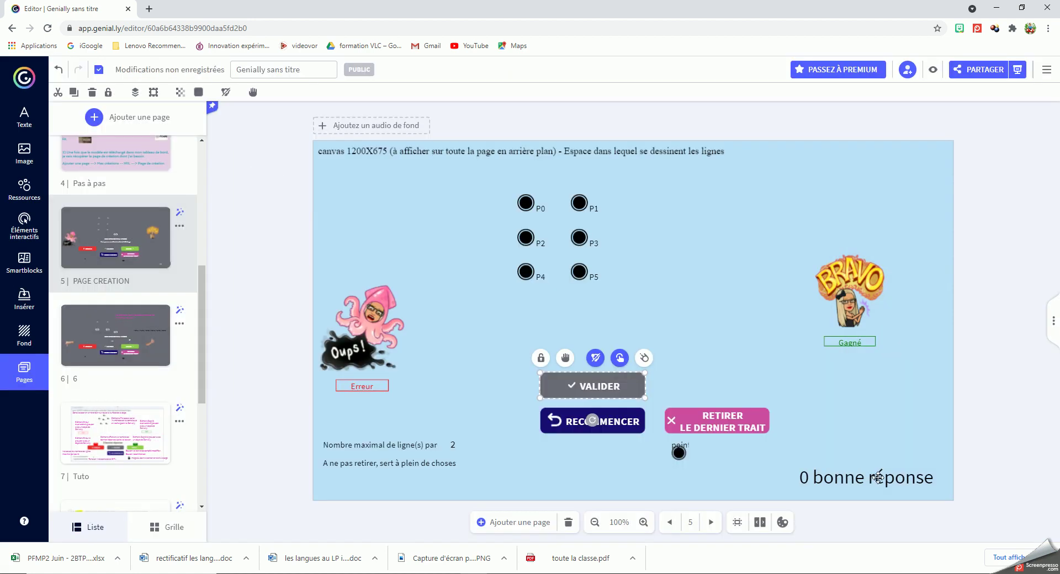
Move the "0 bonne réponse" text left along the canvas's lower edge, just below the sample point, and deselect it.
drag(863, 478, 723, 484)
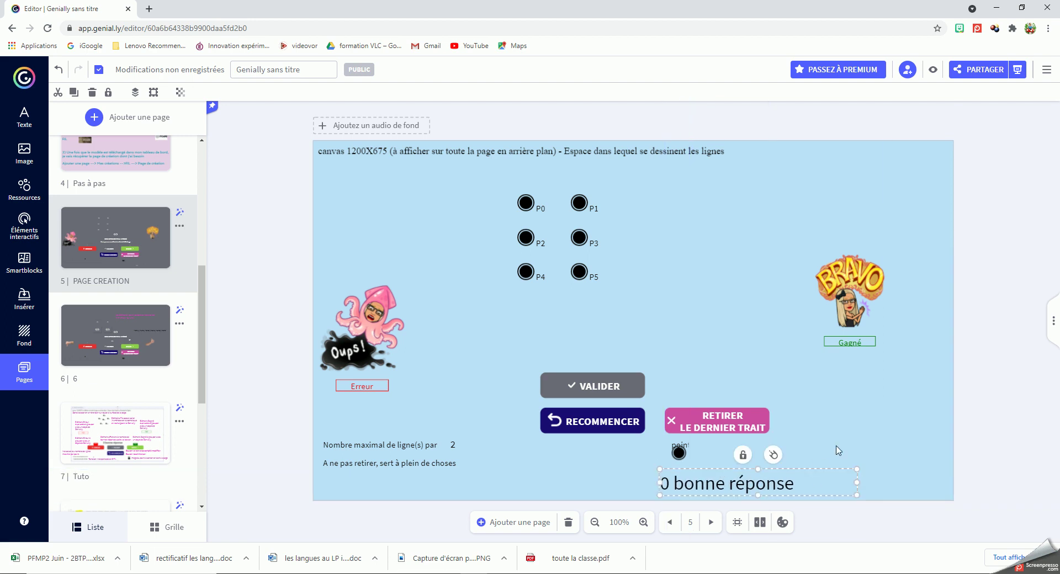
click(871, 408)
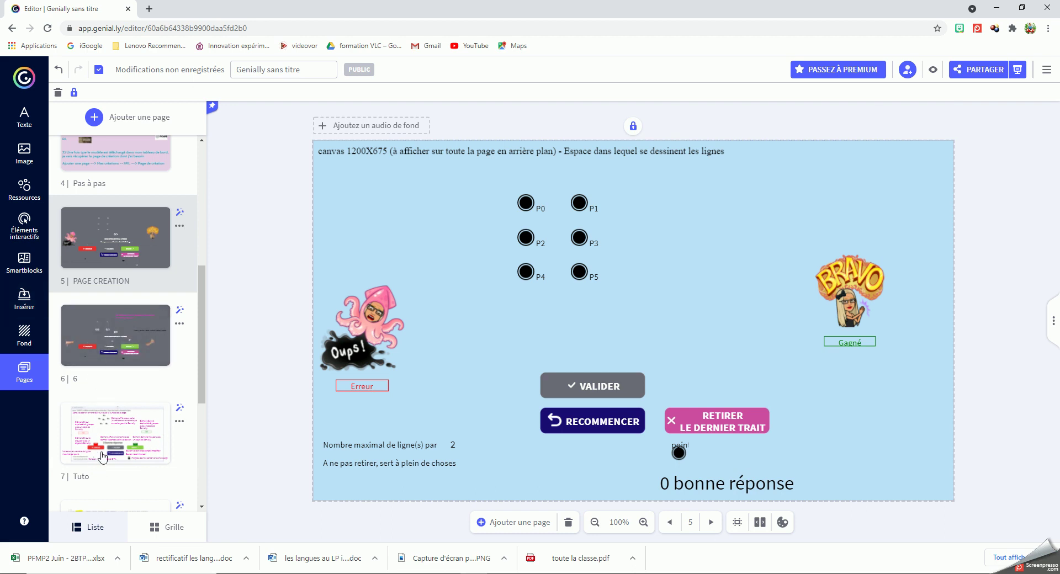
Look through page 7, Tuto, and page 8, Variables, for the explanations of the elements and script variables.
click(109, 431)
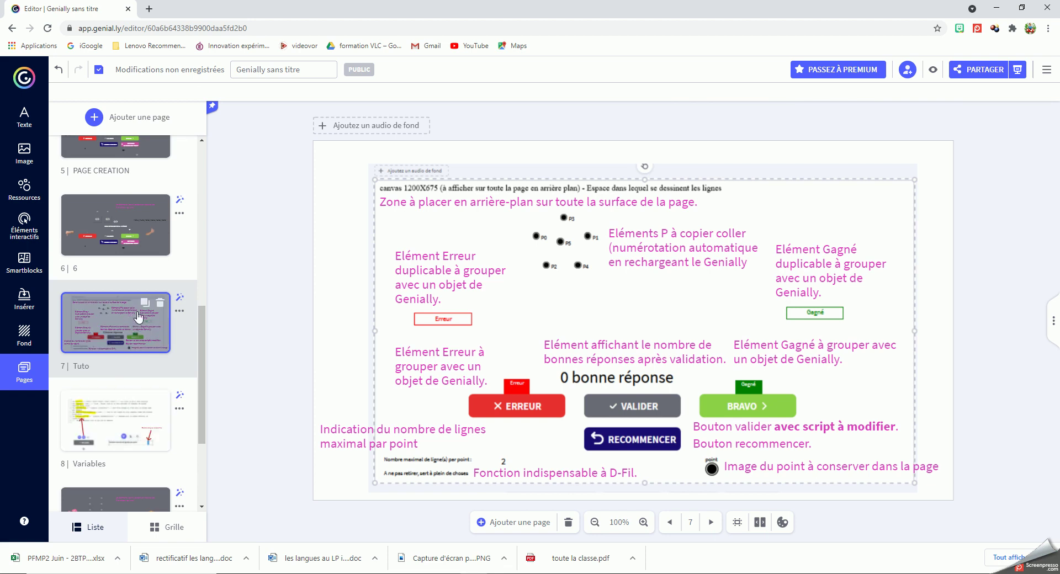
click(127, 419)
scroll(127, 418, up, 4)
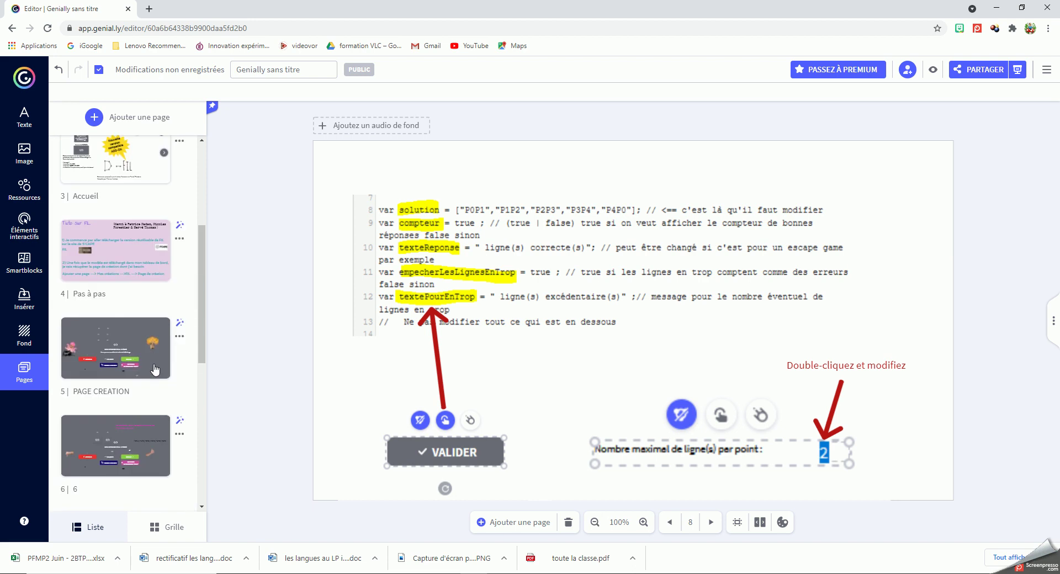
scroll(156, 370, up, 3)
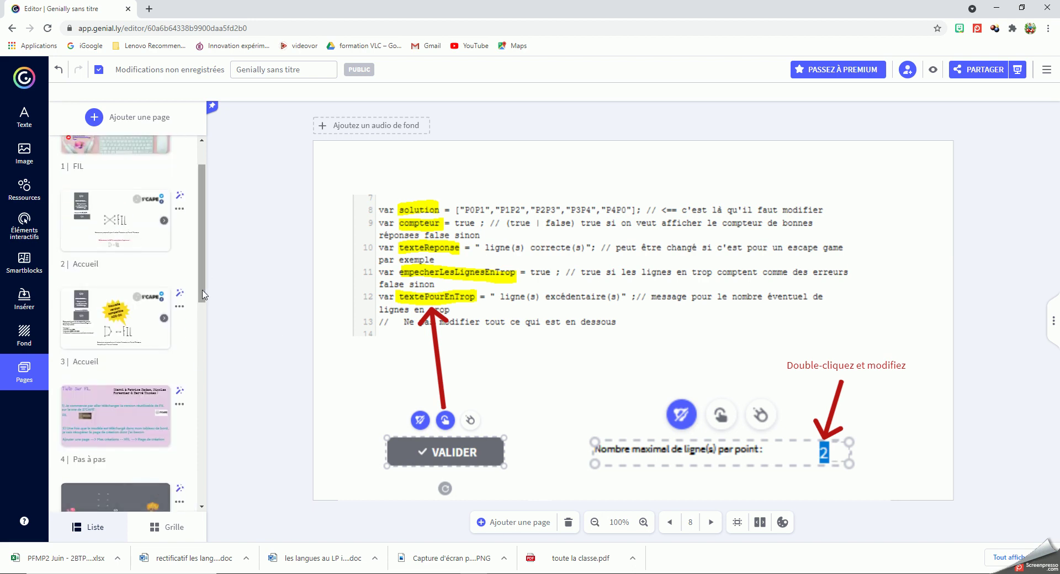
scroll(204, 270, up, 1)
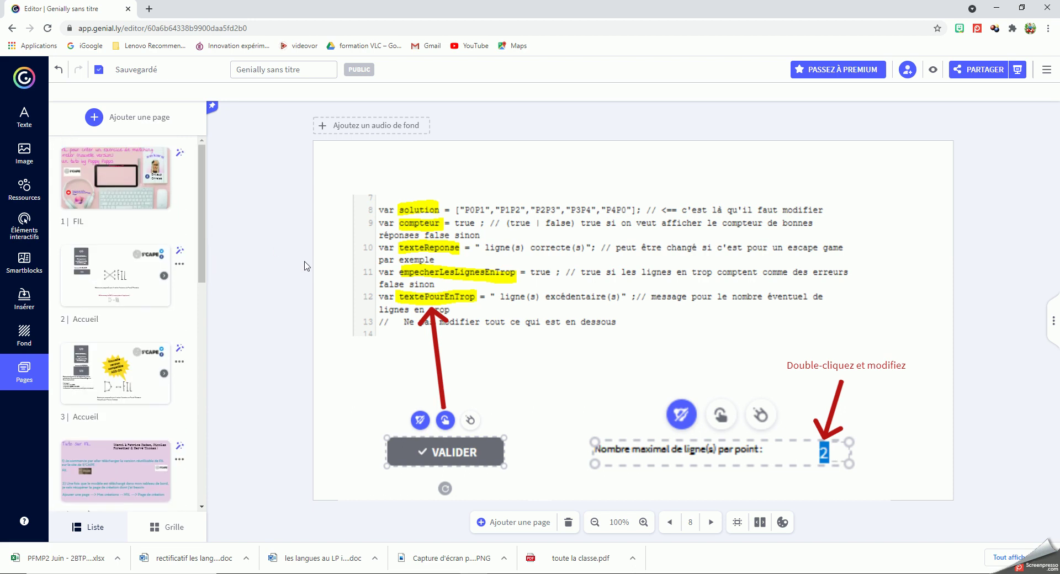